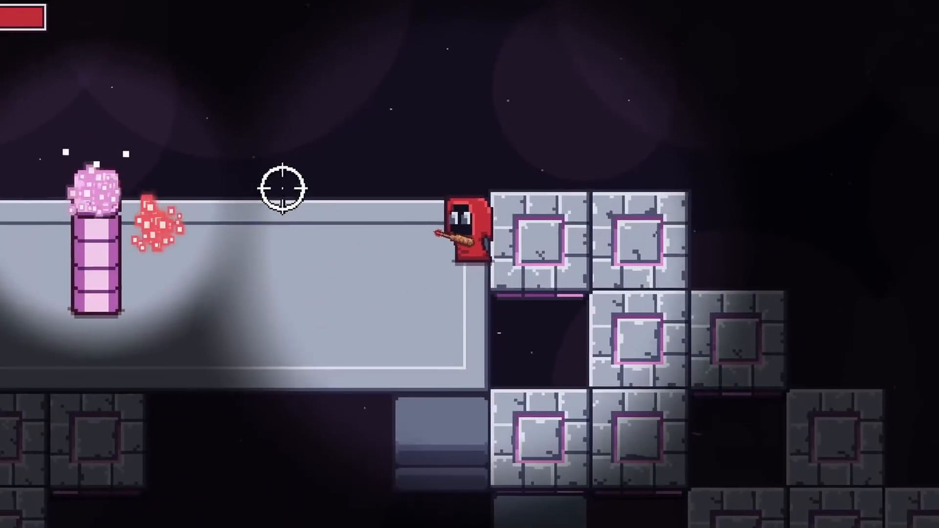
key("d")
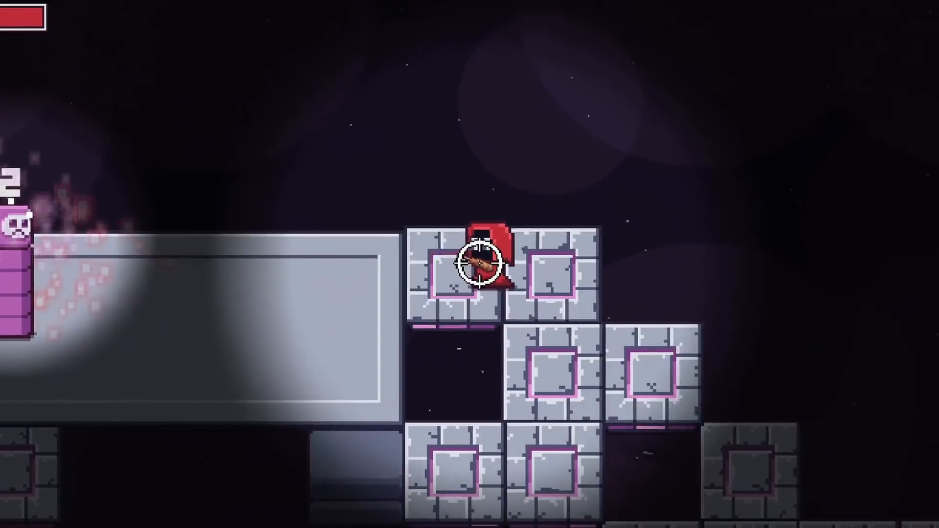
key("s")
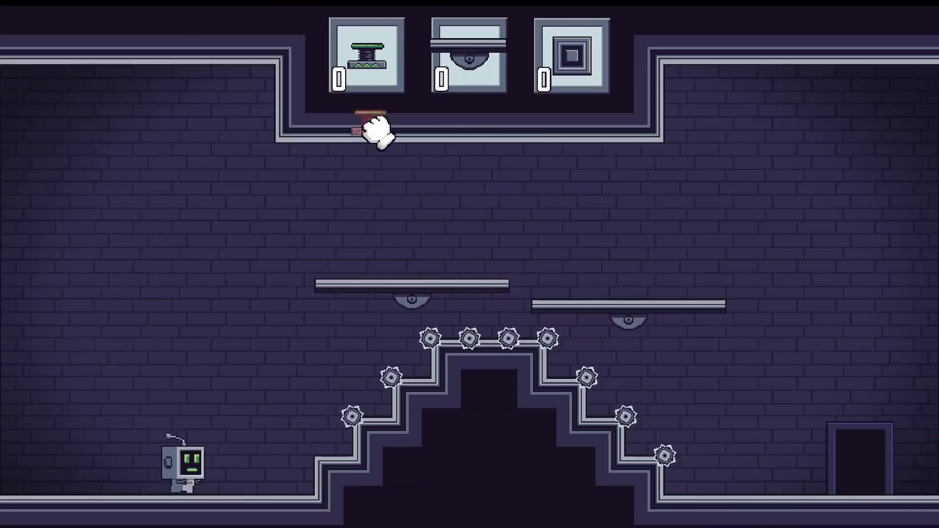
left_click_drag(373, 130, 275, 327)
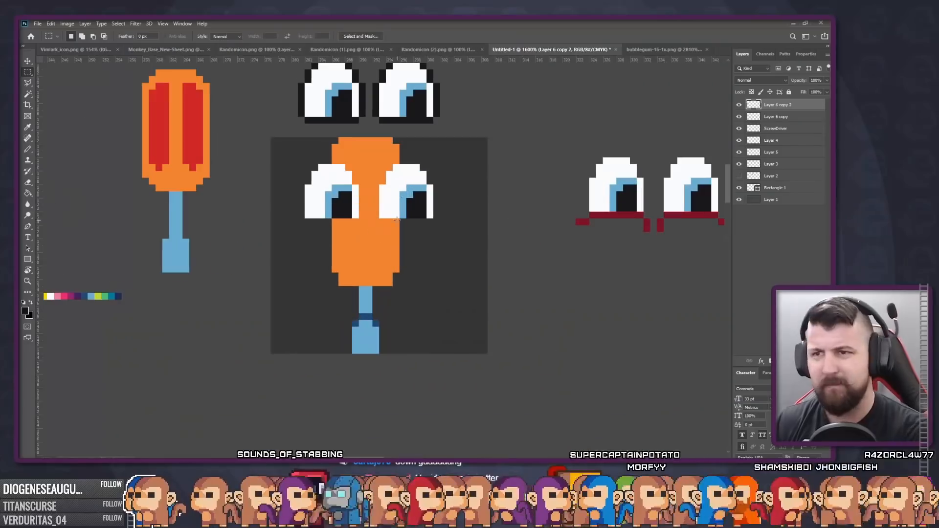
left_click_drag(394, 194, 408, 194)
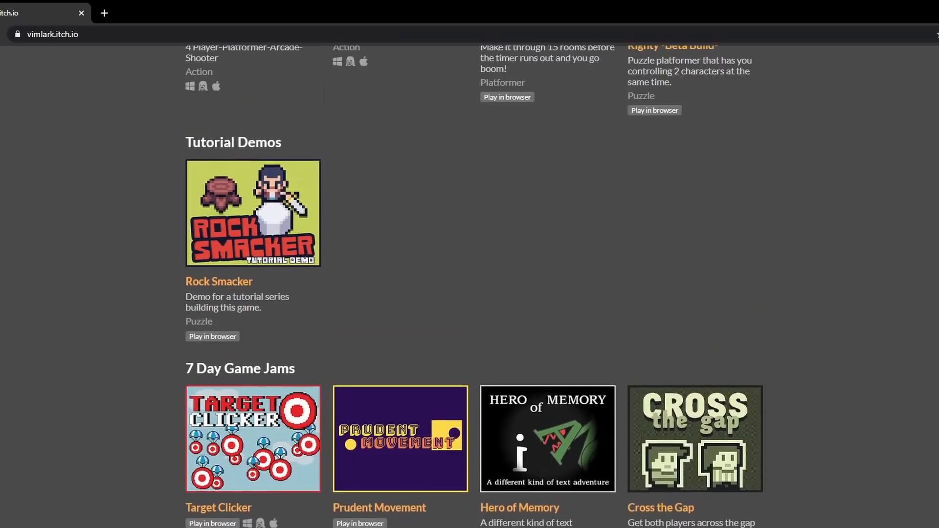
Look through the game and asset listings on the itch.io profile, the top game assets page and the ansimuz page.
scroll(470, 274, "up", 10)
scroll(469, 274, "up", 4)
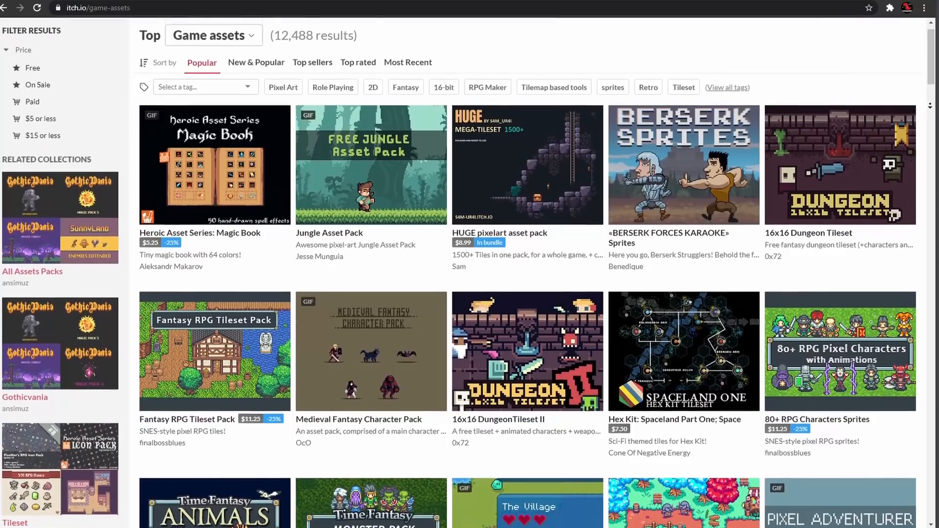
scroll(470, 274, "down", 2)
scroll(470, 273, "down", 10)
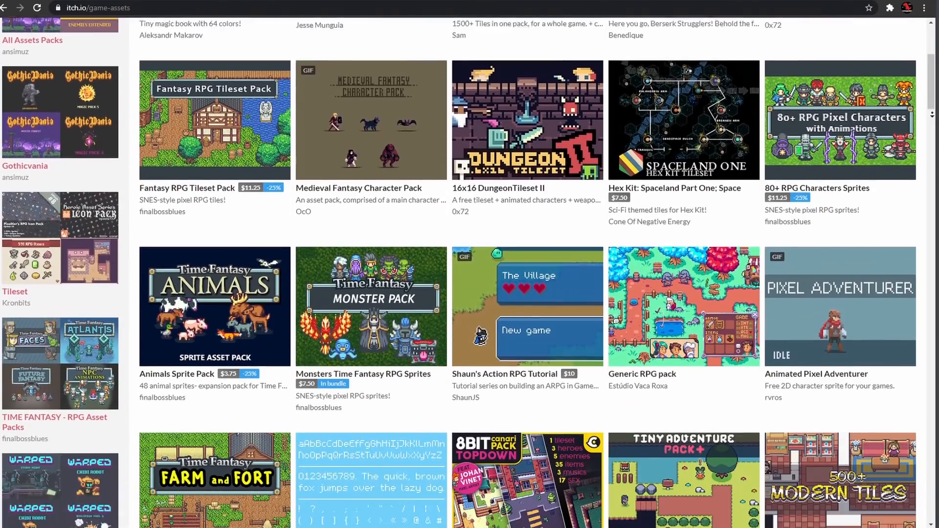
scroll(469, 274, "down", 10)
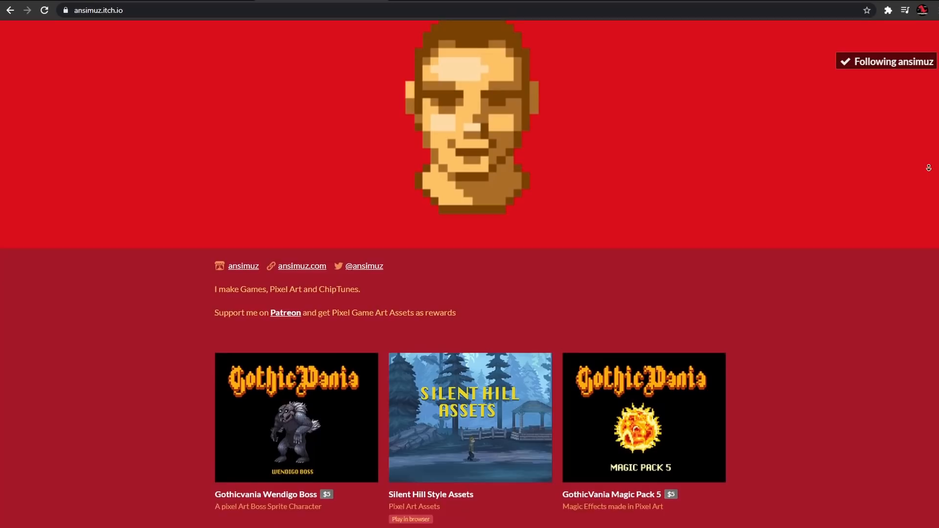
scroll(928, 175, "down", 7)
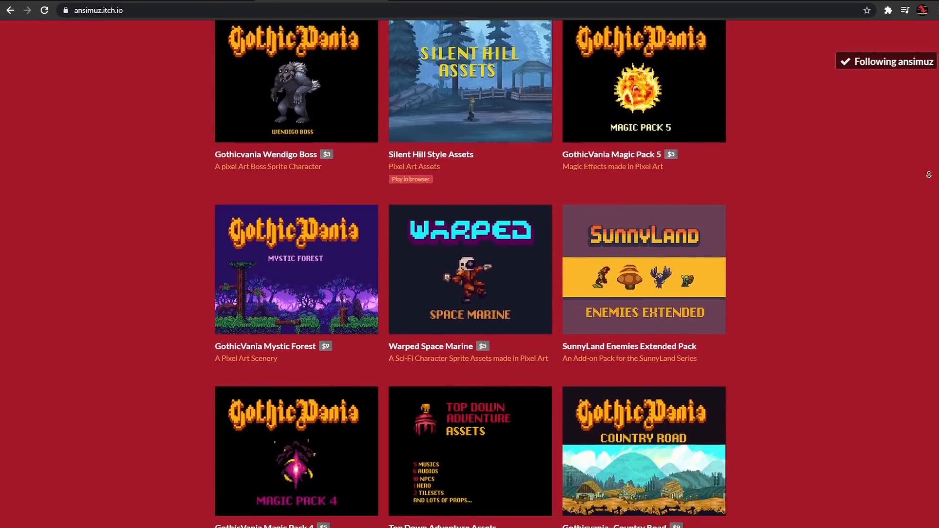
scroll(928, 174, "down", 10)
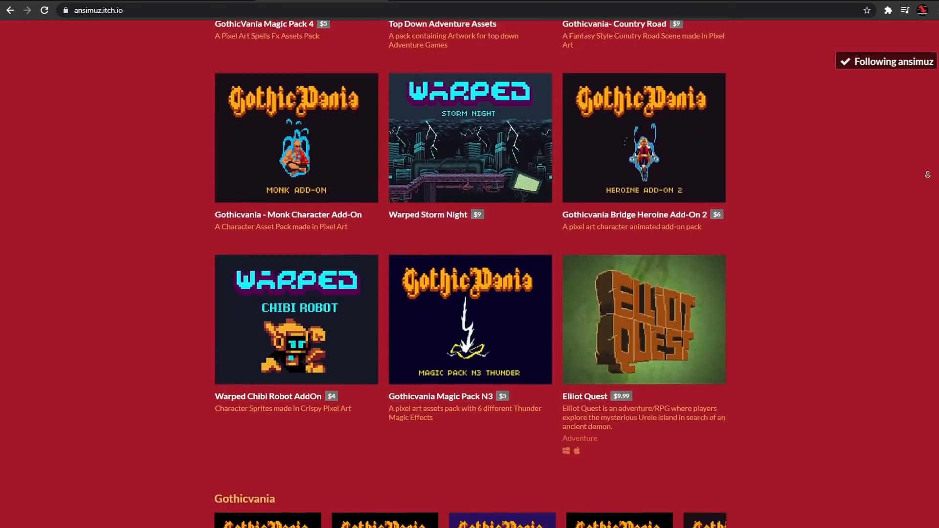
scroll(927, 175, "down", 5)
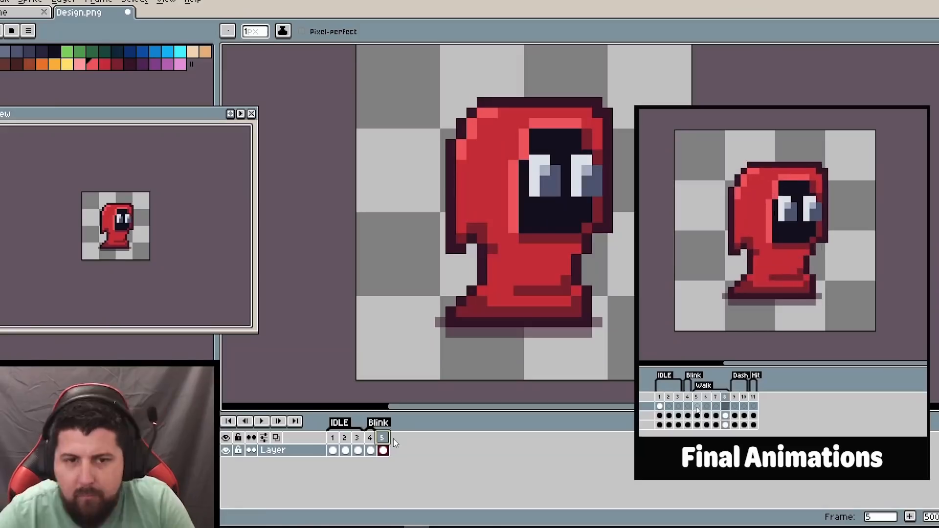
On frame 5 of Design.png, nudge the hooded character's upper part one pixel right and one pixel down, clearing the selection.
key("m")
left_click_drag(421, 63, 627, 262)
key("Right")
key("Down")
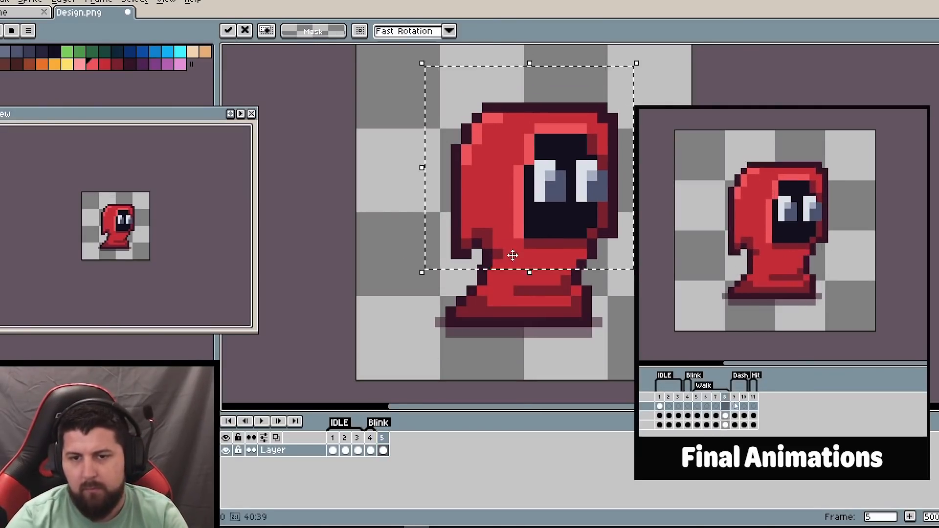
key("ctrl+d")
right_click(382, 438)
left_click(396, 444)
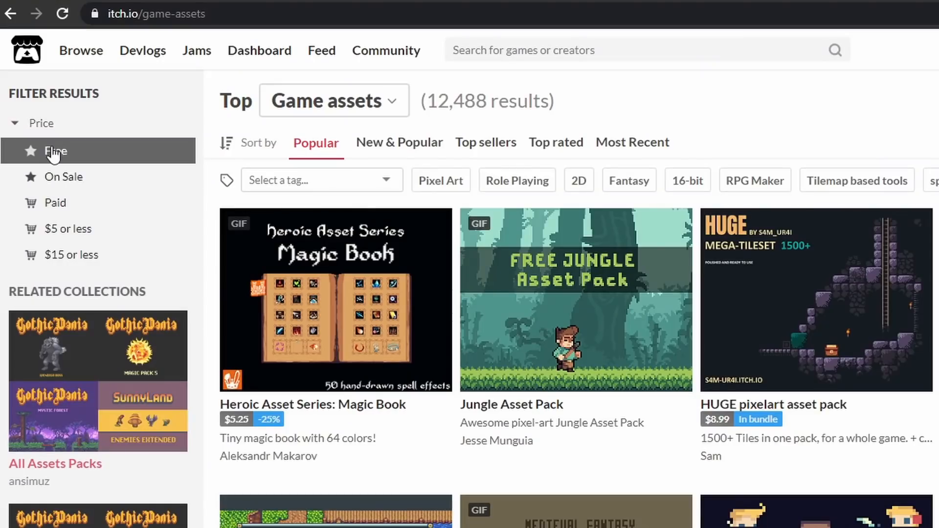
Filter the itch.io game assets to free ones.
left_click(55, 152)
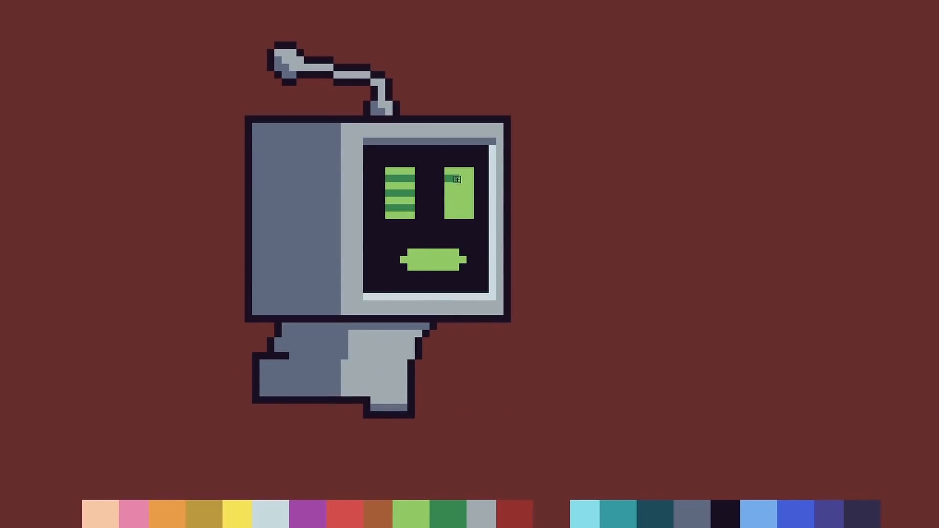
scroll(457, 179, "down", 10)
scroll(473, 324, "up", 8)
scroll(478, 142, "down", 2)
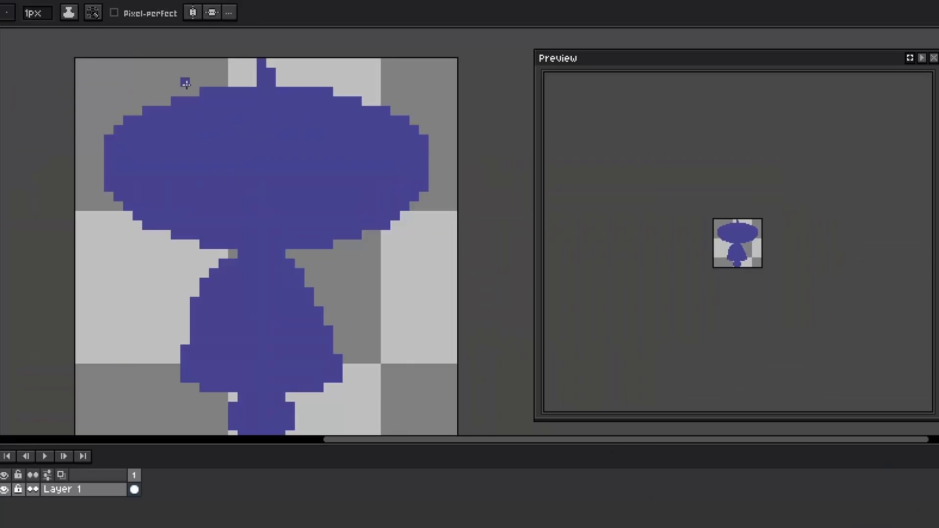
Move the left part of the purple silhouette's wide head two pixels to the right and deselect it.
key("m")
left_click_drag(69, 90, 252, 244)
key("Right")
key("Right")
left_click(375, 263)
Shift the purple silhouette one pixel to the right and repaint the left edge of its lower body.
left_click_drag(98, 61, 425, 389)
key("Right")
key("b")
left_click_drag(195, 321, 185, 368)
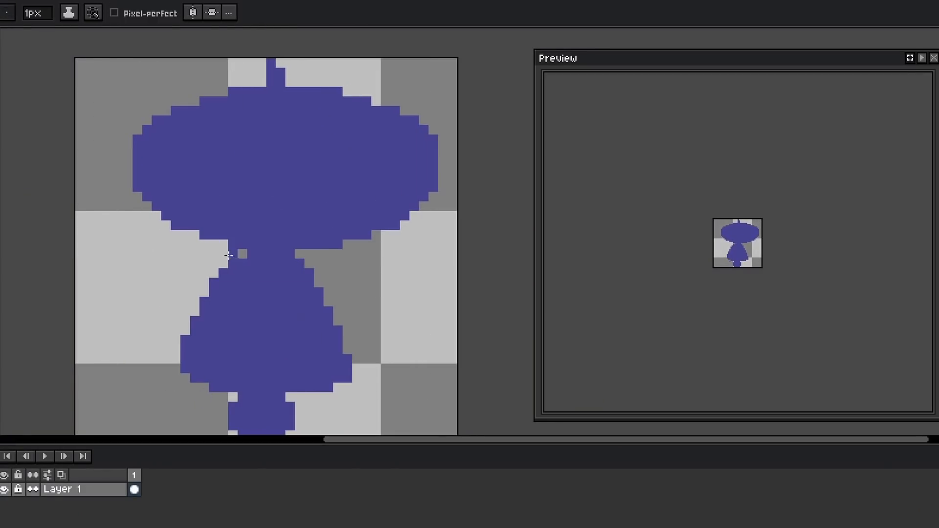
key("ctrl+a")
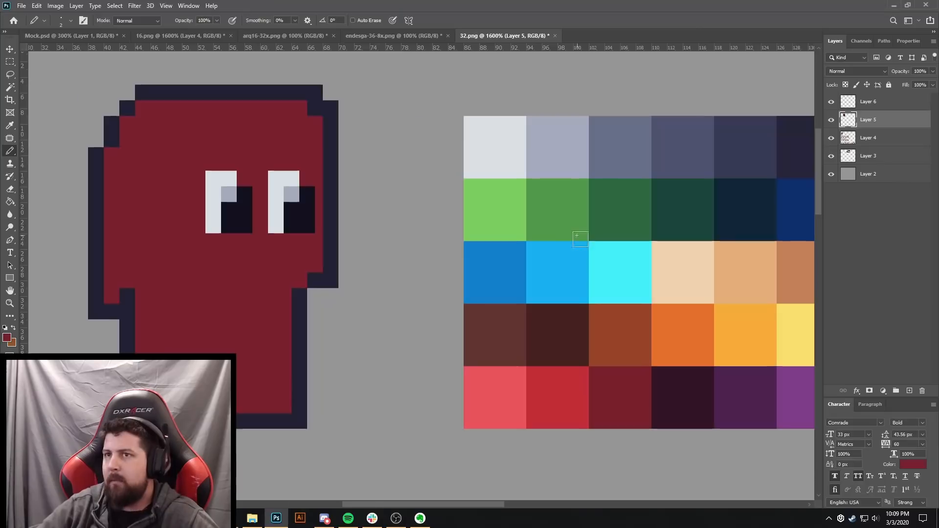
Sample the slate-grey swatch from the palette and recolour both pupils of the red character with it on Layer 6.
left_click_drag(577, 236, 480, 244)
left_click(425, 399, "alt")
left_click(586, 156, "alt")
left_click(868, 102)
left_click_drag(199, 230, 192, 217)
left_click_drag(183, 251, 365, 255)
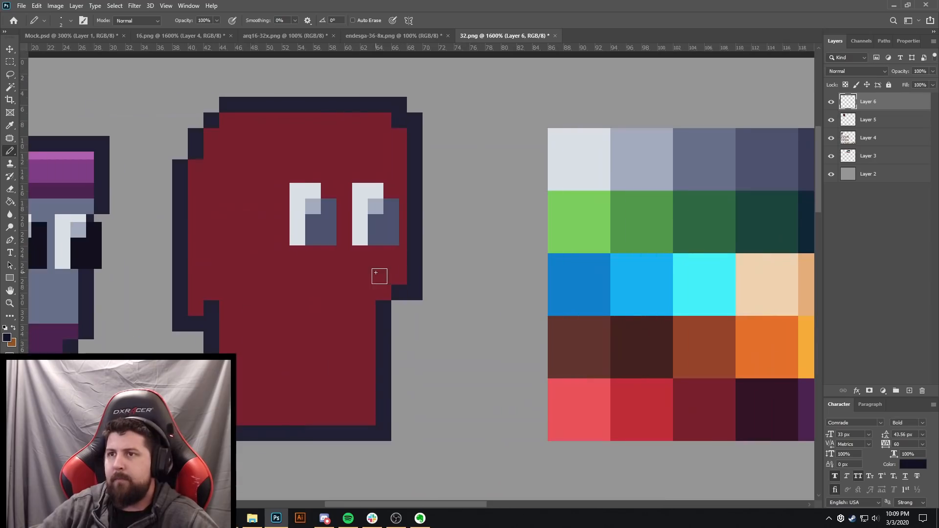
On Layer 5, with Layer 6 hidden, fill the hood's face opening black and shade the hood with brighter and darker reds.
left_click(865, 126)
left_click(831, 102)
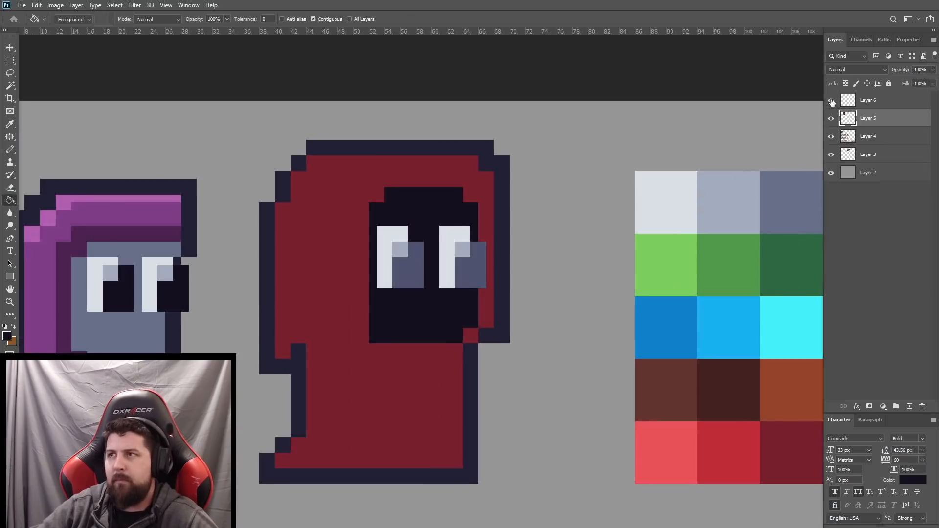
left_click_drag(451, 367, 339, 337)
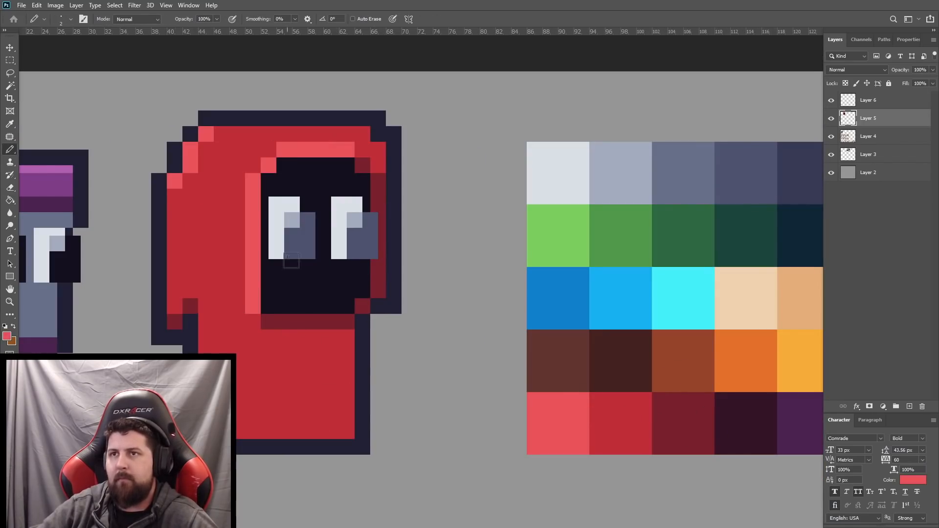
left_click_drag(263, 432, 356, 436)
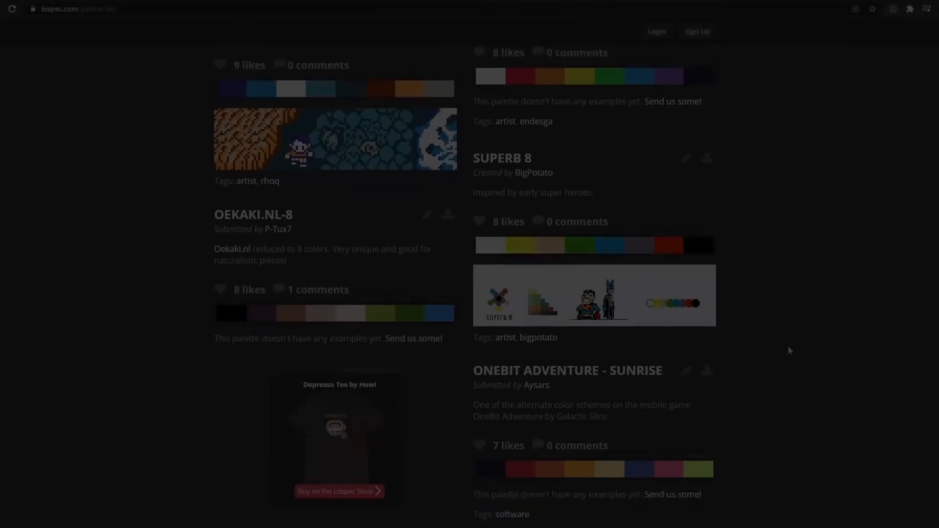
Filter the Lospec palette list to palettes with exactly 4 colors.
scroll(788, 345, "down", 1)
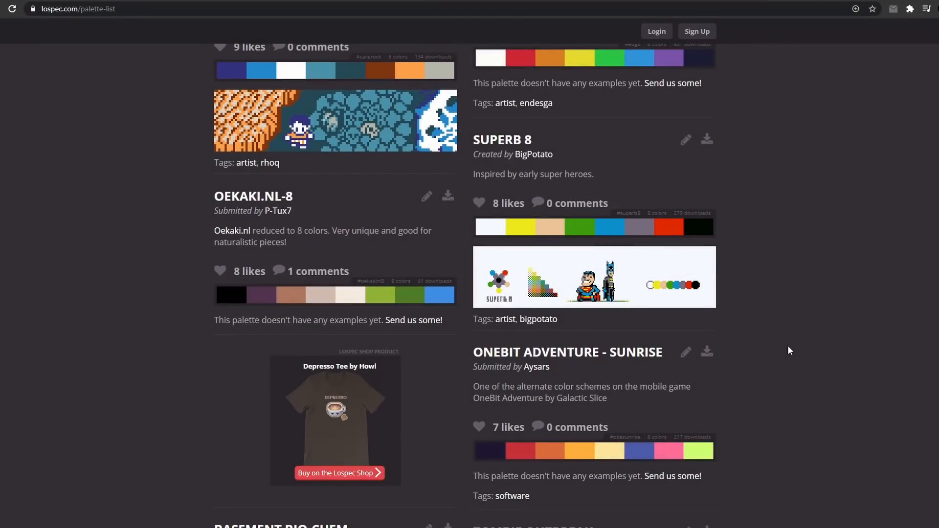
scroll(789, 345, "up", 6)
scroll(788, 345, "up", 10)
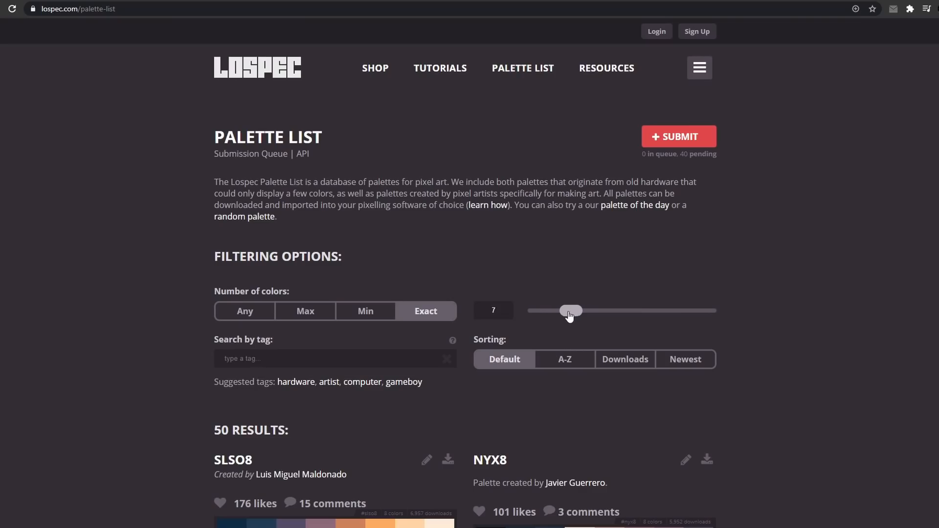
left_click_drag(562, 318, 556, 318)
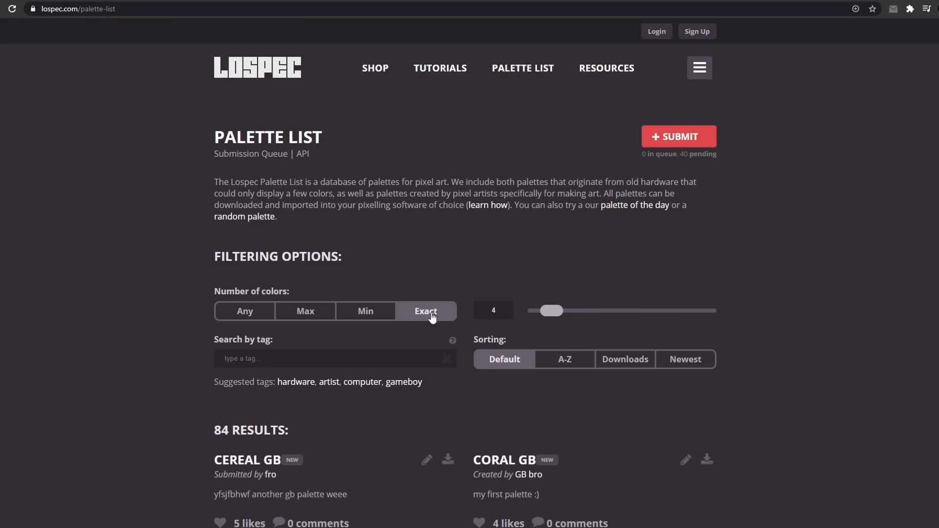
Browse the four-color palettes and open Nymph GB, CherryMelon, Arq4 and Nintendo Super Gameboy as candidates.
scroll(742, 325, "down", 3)
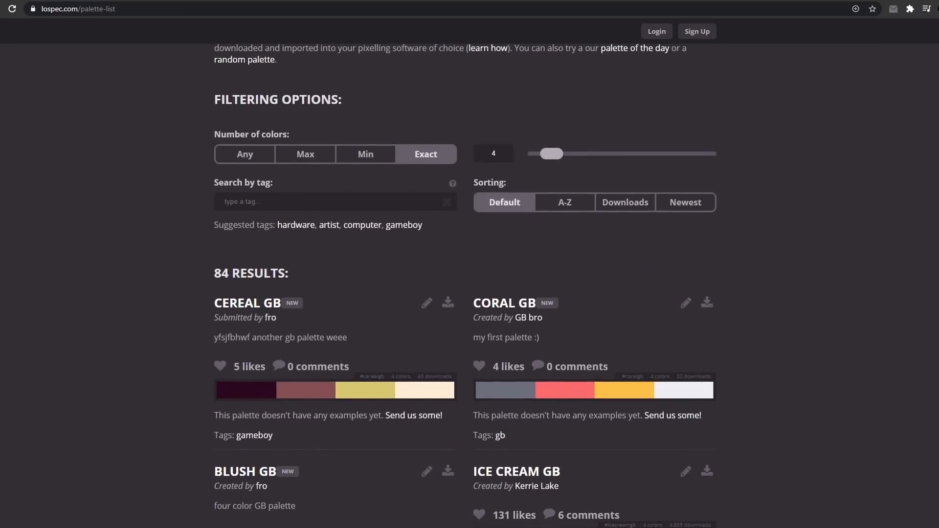
scroll(466, 285, "down", 5)
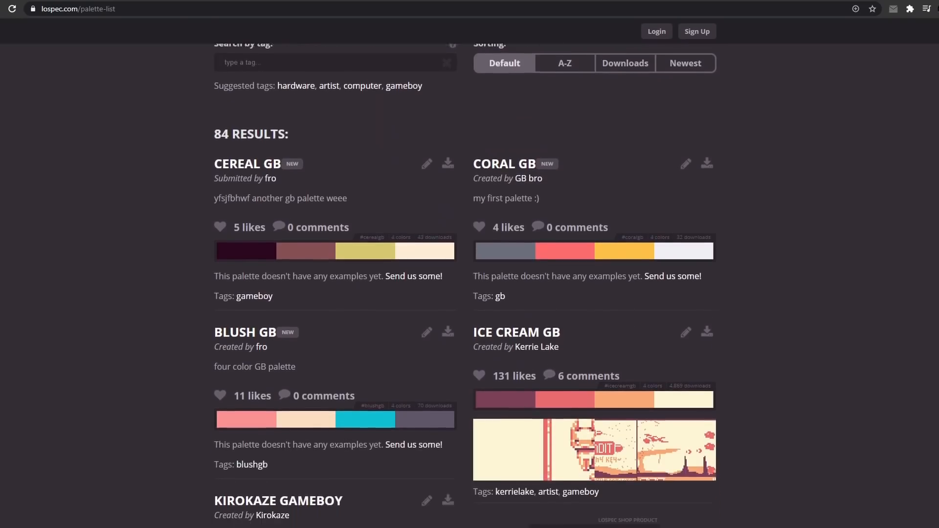
scroll(466, 285, "down", 9)
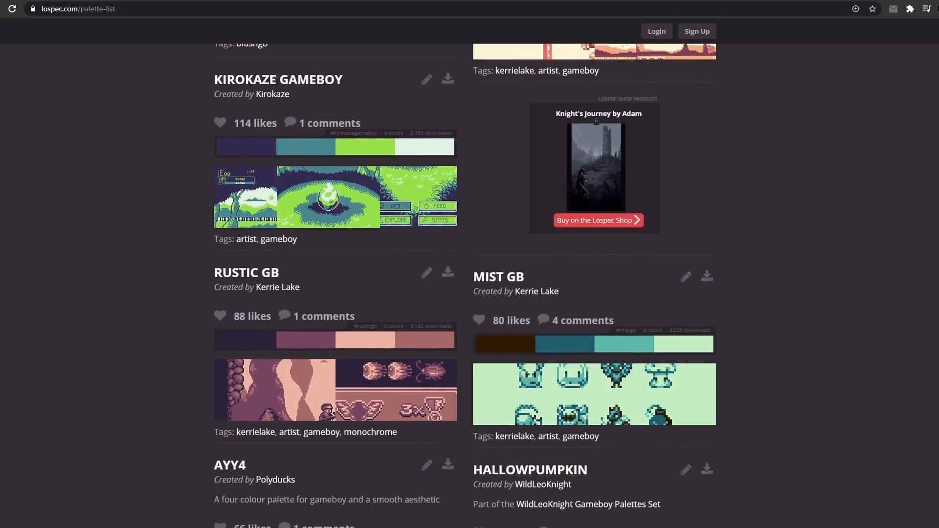
scroll(466, 285, "down", 7)
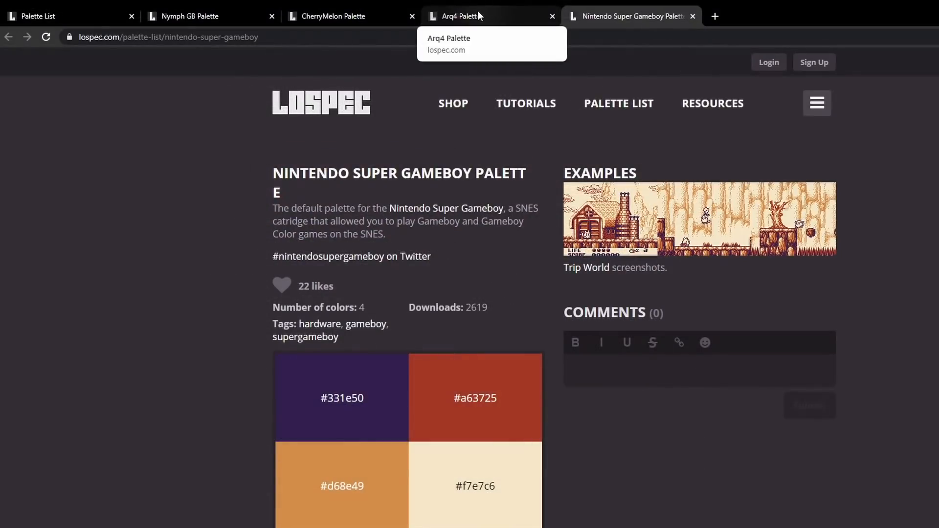
Discard the CherryMelon and Nintendo Super Gameboy candidates by closing their palette pages.
left_click(474, 13)
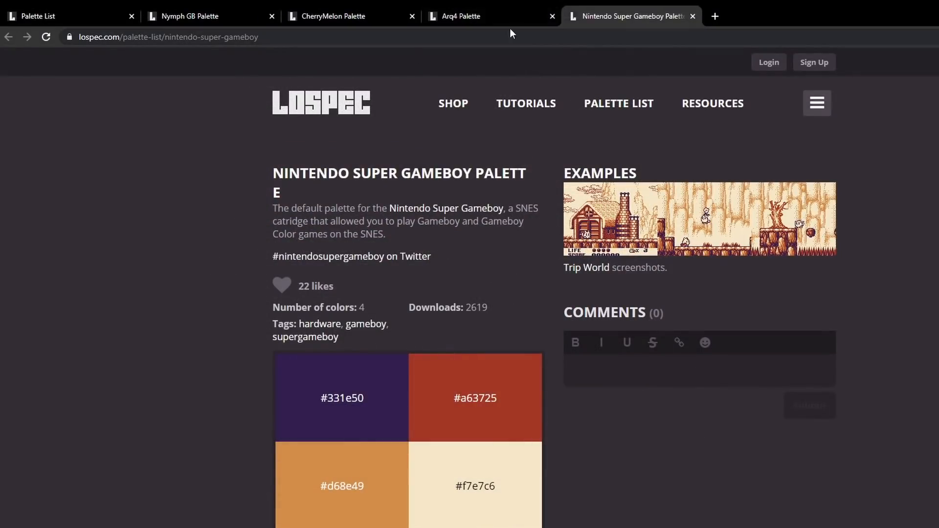
left_click(371, 17)
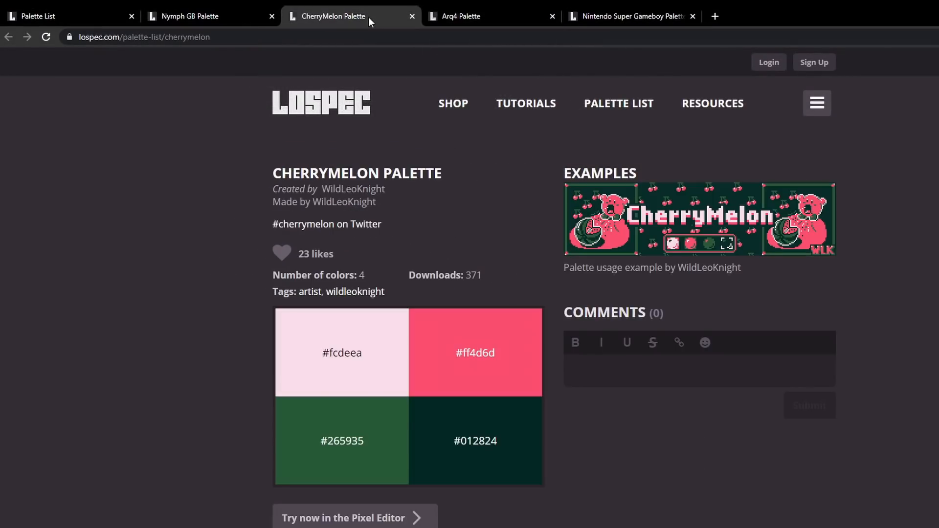
left_click(413, 17)
left_click(522, 16)
middle_click(522, 17)
Compare the Nymph GB and Arq4 palettes by switching back and forth between their pages.
left_click(224, 11)
left_click(342, 13)
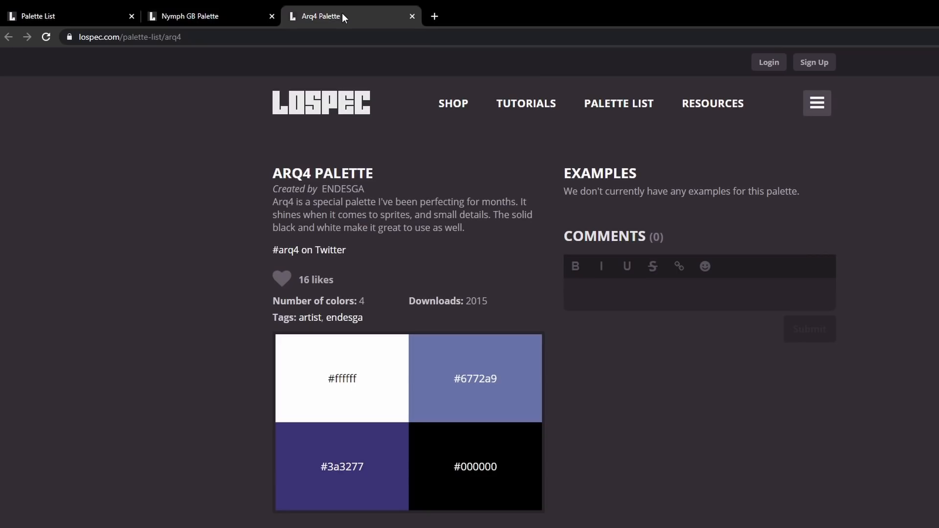
left_click(224, 11)
left_click(326, 17)
left_click(213, 16)
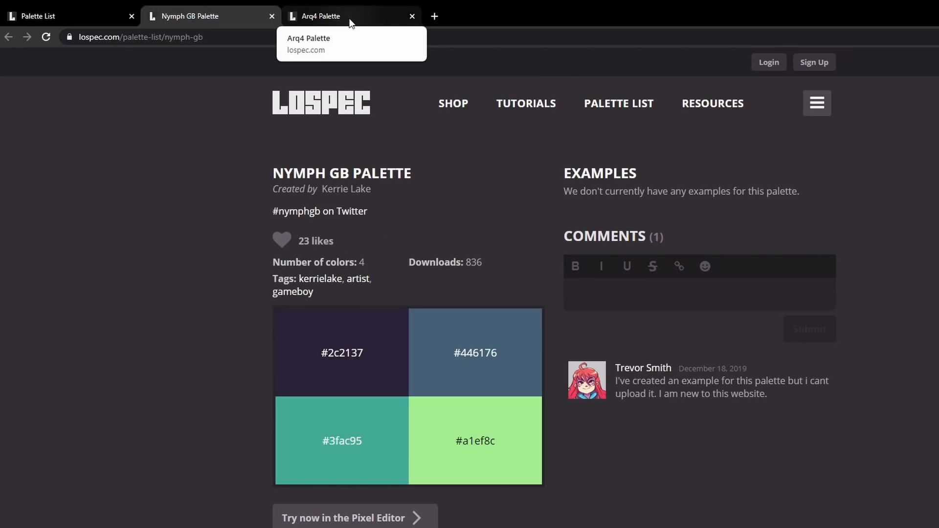
left_click(349, 20)
left_click(205, 14)
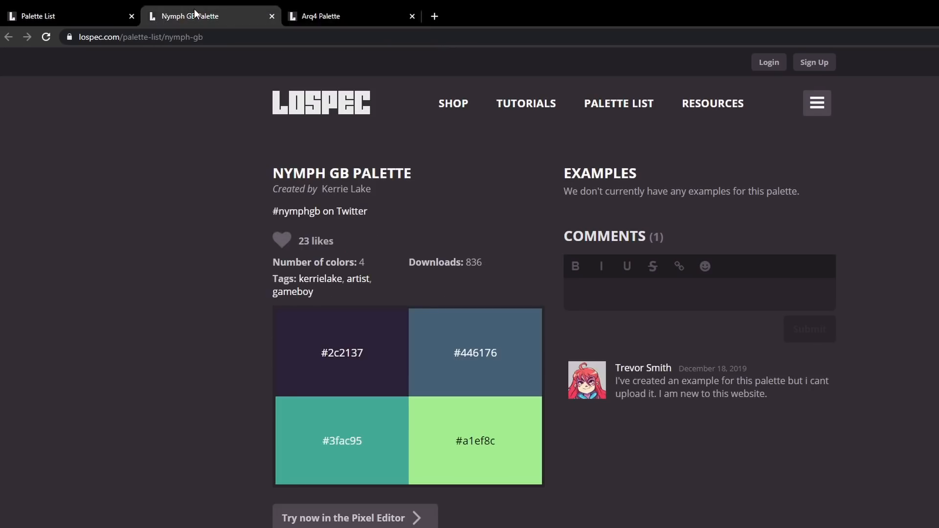
left_click(335, 11)
left_click(221, 11)
left_click(332, 18)
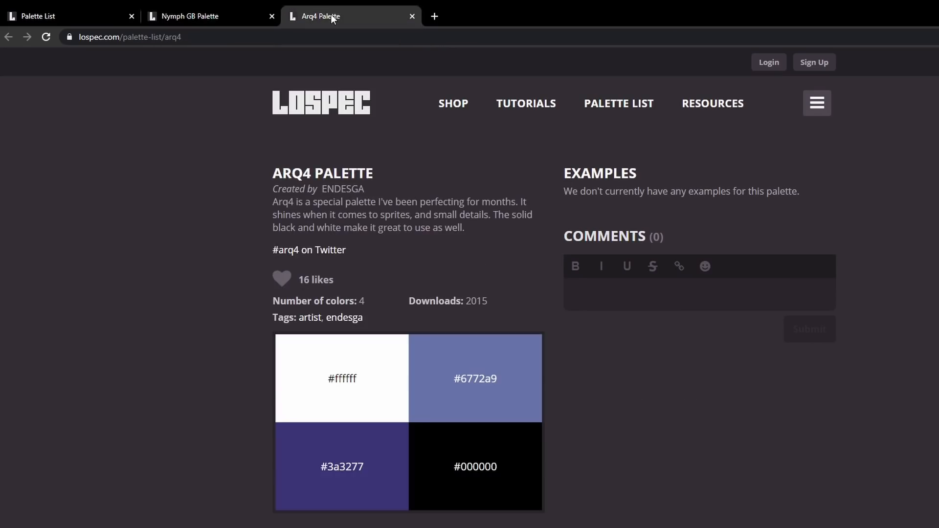
Close the Arq4 palette page and get the Nymph GB palette as a PNG Image (1x).
left_click(412, 17)
scroll(440, 279, "up", 1)
scroll(238, 293, "down", 4)
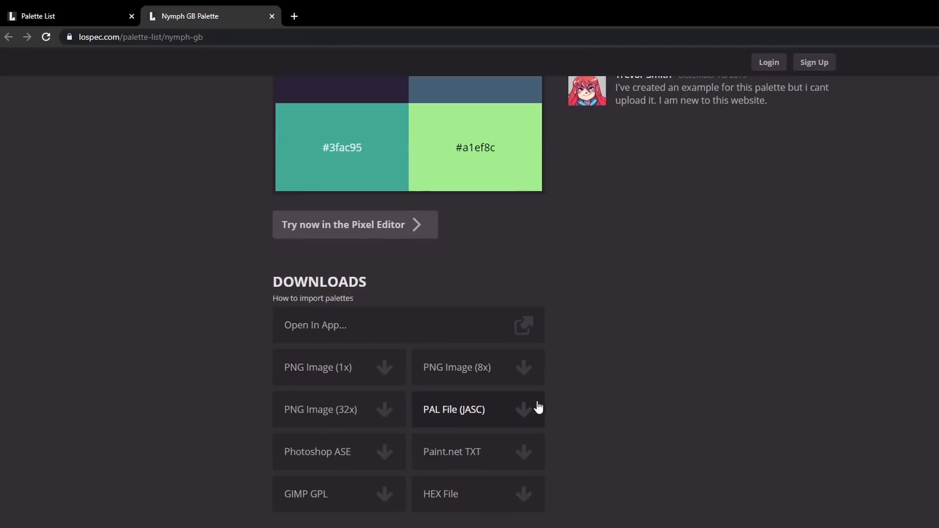
left_click(352, 366)
right_click(561, 335)
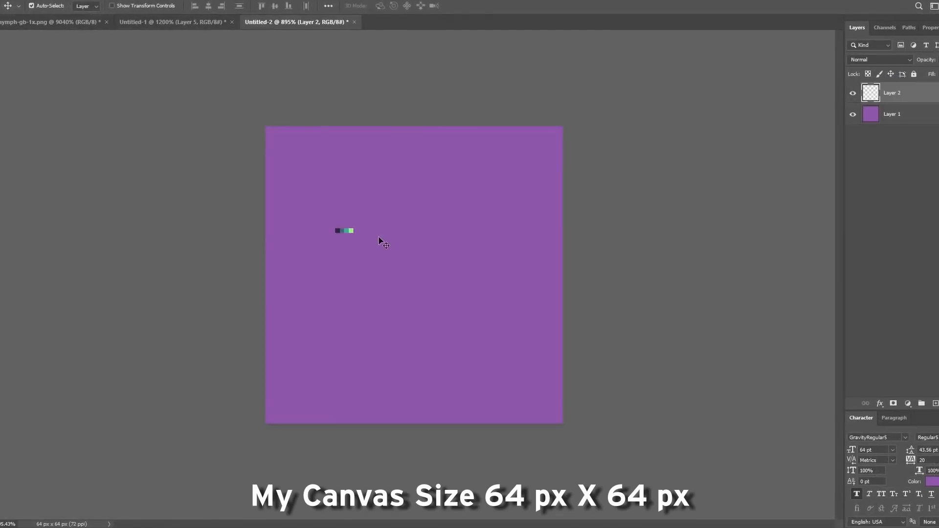
Rotate the palette strip by -90°, stretch it vertically along the canvas's left edge, and add a new layer above it.
key("ctrl+t")
left_click_drag(362, 235, 346, 213)
left_click_drag(345, 222, 345, 36)
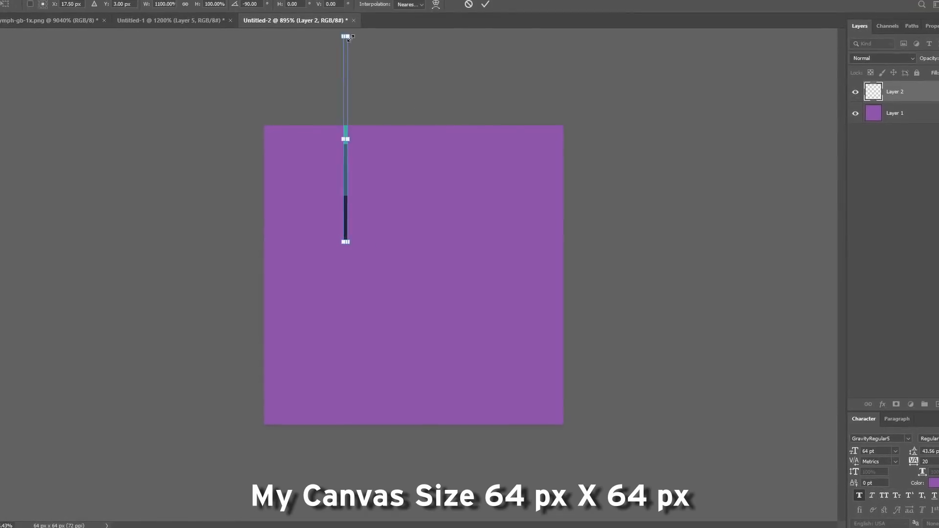
left_click_drag(345, 162, 265, 346)
left_click_drag(265, 217, 285, 277)
left_click_drag(266, 353, 267, 259)
key("Return")
left_click(935, 404)
key("ctrl+plus")
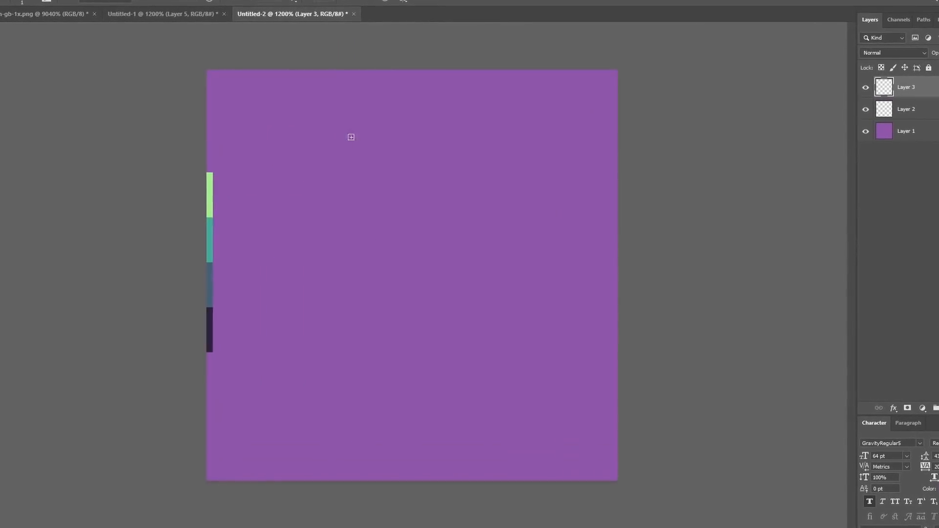
mouse_move(417, 277)
left_mouse_down()
mouse_move(423, 80)
mouse_move(418, 278)
left_mouse_up()
key("g")
left_click(447, 255)
key("b")
mouse_move(376, 253)
left_mouse_down()
mouse_move(389, 272)
mouse_move(455, 297)
left_mouse_up()
key("ctrl+a")
key("Delete")
Fill a large ellipse in the canvas's upper half with the light green palette color and prepare it for transforming.
key("m")
mouse_move(332, 86)
left_mouse_down()
mouse_move(552, 324)
mouse_move(552, 348)
mouse_move(544, 338)
left_mouse_up()
key("alt+BackSpace")
key("ctrl+t")
Try to distort the green ellipse into a tapered alien head by its corners.
right_click(398, 222)
left_click(426, 282)
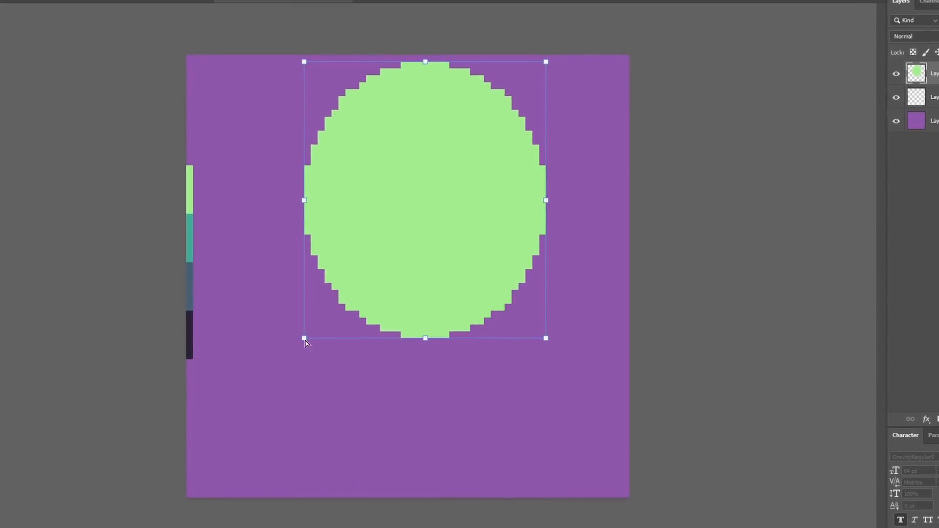
left_click_drag(305, 338, 367, 338)
left_click_drag(305, 63, 198, 63)
key("ctrl+z")
key("ctrl+z")
right_click(396, 229)
left_click(420, 280)
left_click_drag(301, 339, 346, 337)
left_click_drag(548, 340, 560, 335)
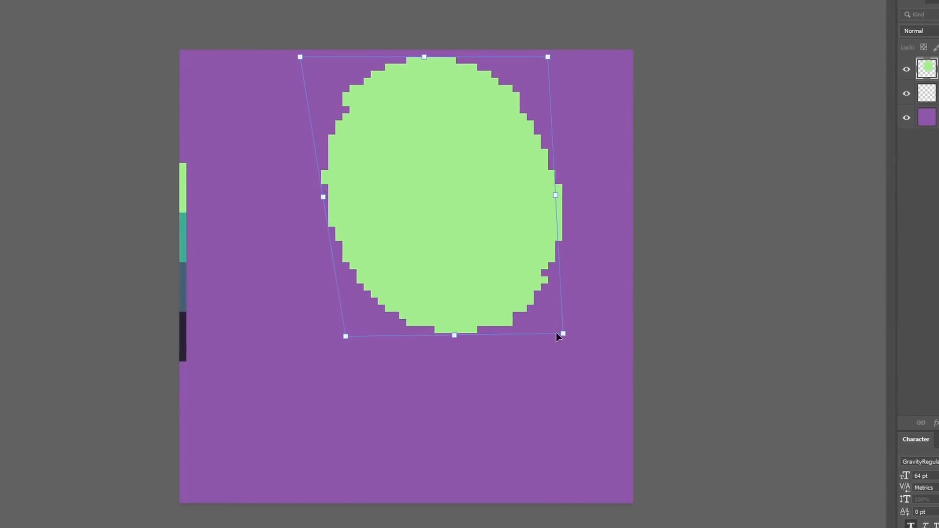
left_click_drag(346, 336, 374, 316)
left_click_drag(560, 335, 542, 333)
left_click_drag(548, 58, 568, 62)
left_click_drag(363, 331, 405, 344)
left_click_drag(433, 257, 386, 263)
Warp the green ellipse into an alien head with a wide top and a narrow chin.
right_click(397, 225)
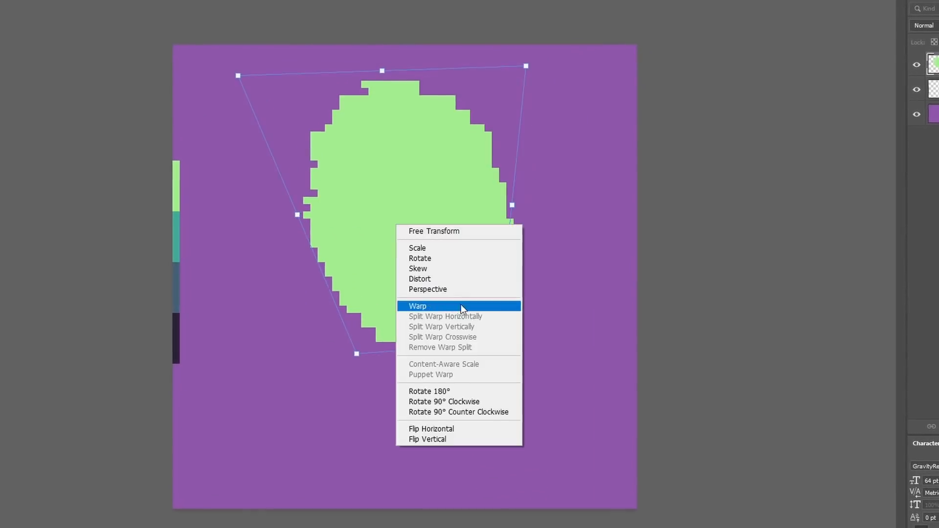
left_click(461, 307)
key("ctrl+z")
left_click_drag(297, 341, 401, 337)
left_click_drag(549, 341, 532, 337)
left_click_drag(293, 147, 255, 170)
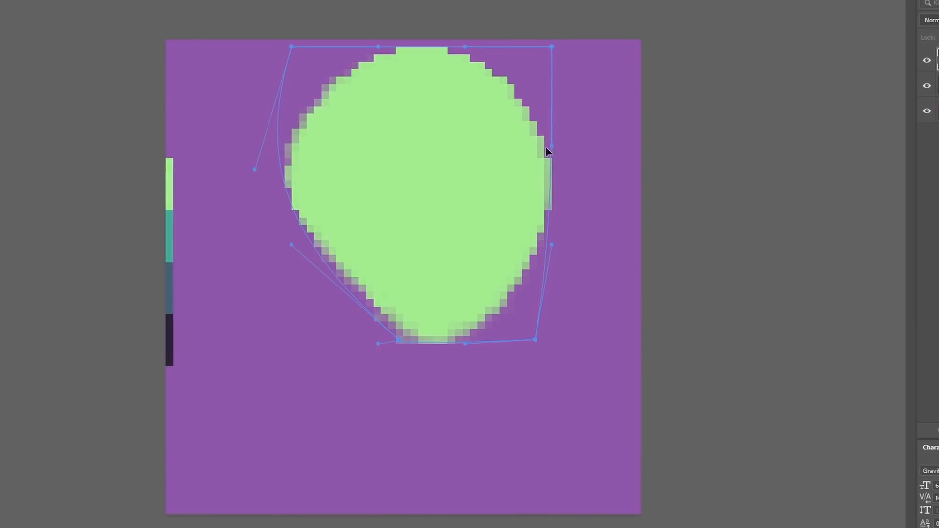
left_click_drag(551, 147, 574, 146)
left_click_drag(292, 245, 317, 263)
mouse_move(255, 169)
left_mouse_down()
mouse_move(231, 163)
mouse_move(252, 169)
left_mouse_up()
mouse_move(552, 245)
left_mouse_down()
mouse_move(572, 254)
mouse_move(548, 259)
left_mouse_up()
left_click_drag(531, 144, 554, 129)
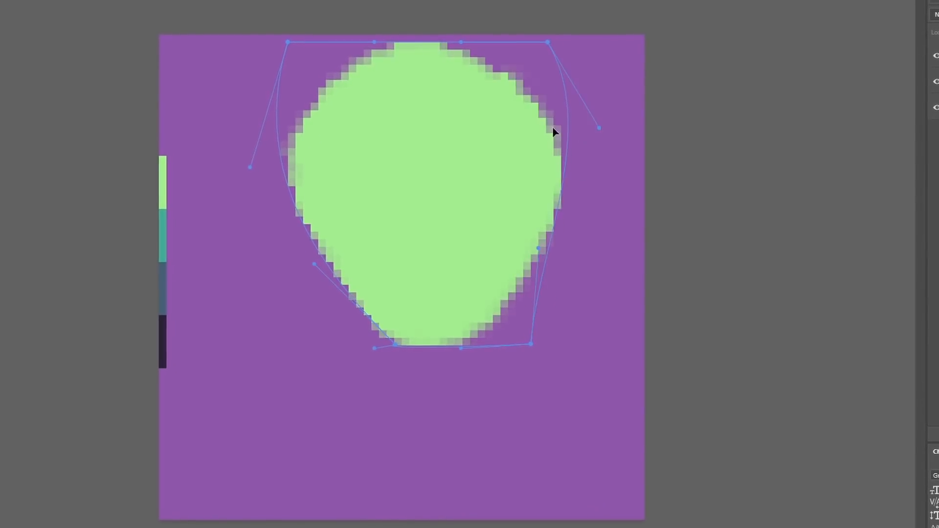
key("Return")
Fill an elliptical body with teal on a new layer beneath the head and position it under the chin.
mouse_move(455, 226)
left_mouse_down()
mouse_move(433, 255)
mouse_move(448, 226)
left_mouse_up()
left_click_drag(430, 265, 429, 263)
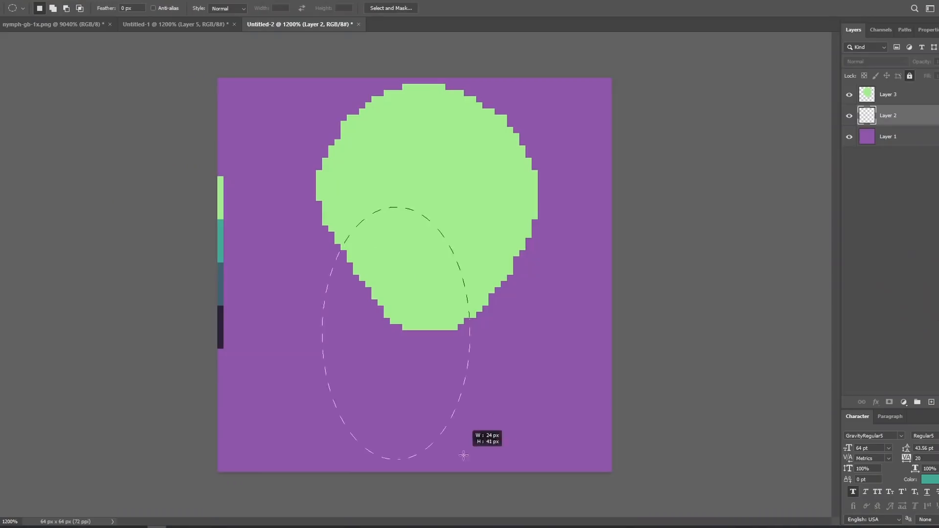
left_click(931, 402)
key("alt+BackSpace")
key("ctrl+d")
key("v")
left_click_drag(444, 374, 438, 374)
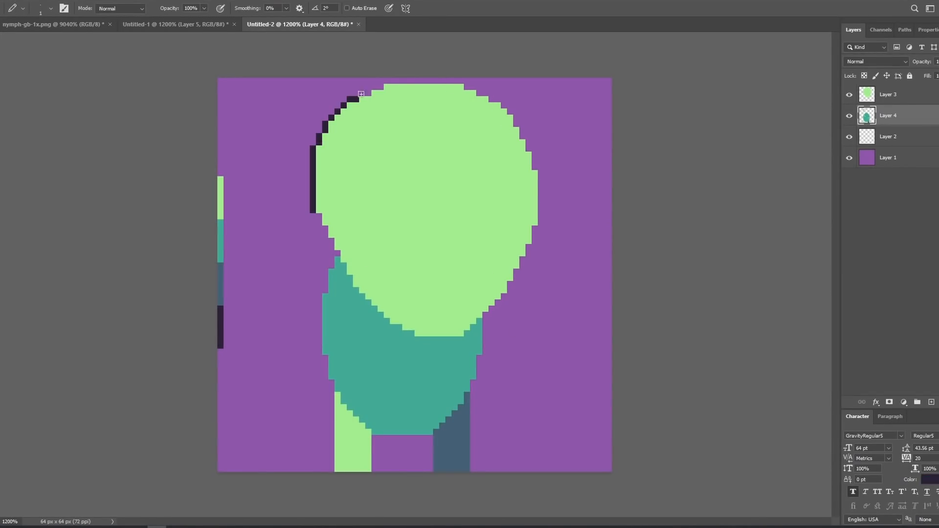
Outline the head's right side, both body sides and the legs with the dark palette color using the one-pixel Pencil.
left_click_drag(543, 176, 517, 278)
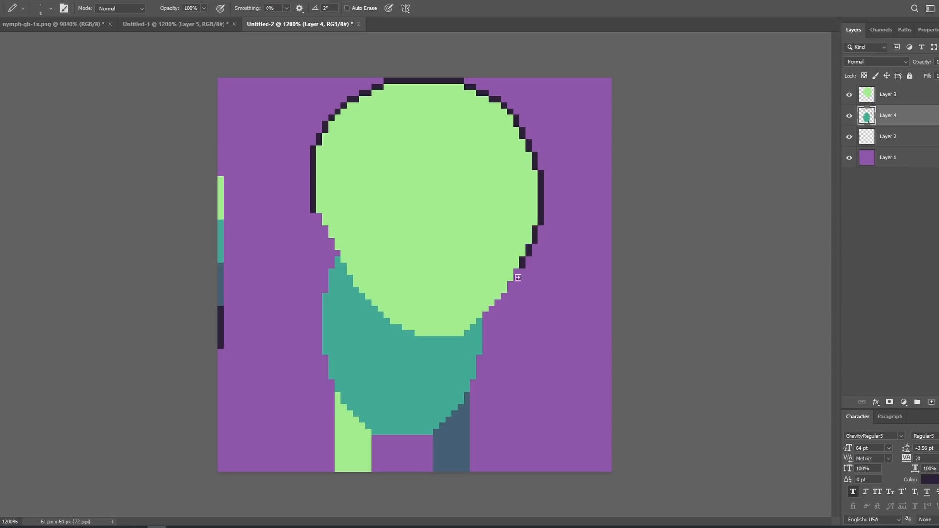
left_click_drag(485, 369, 473, 470)
left_click_drag(331, 469, 326, 231)
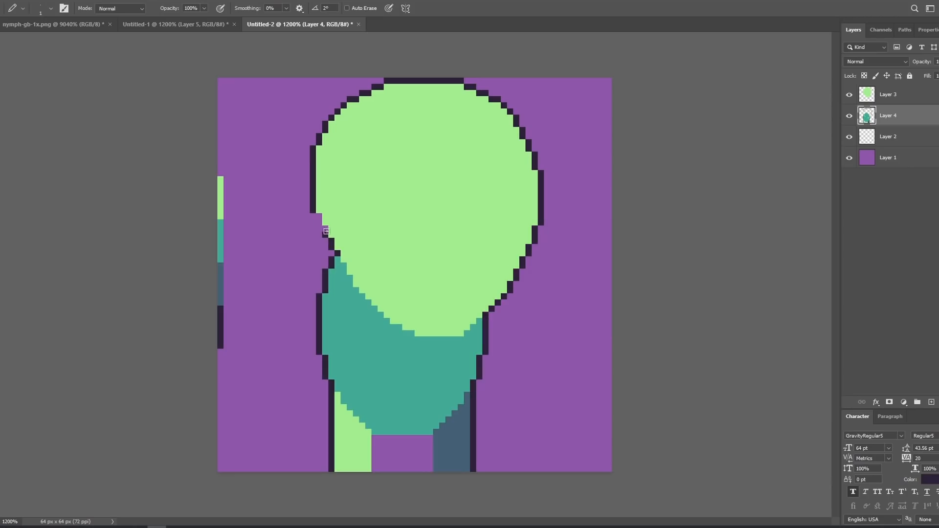
left_click_drag(375, 437, 429, 472)
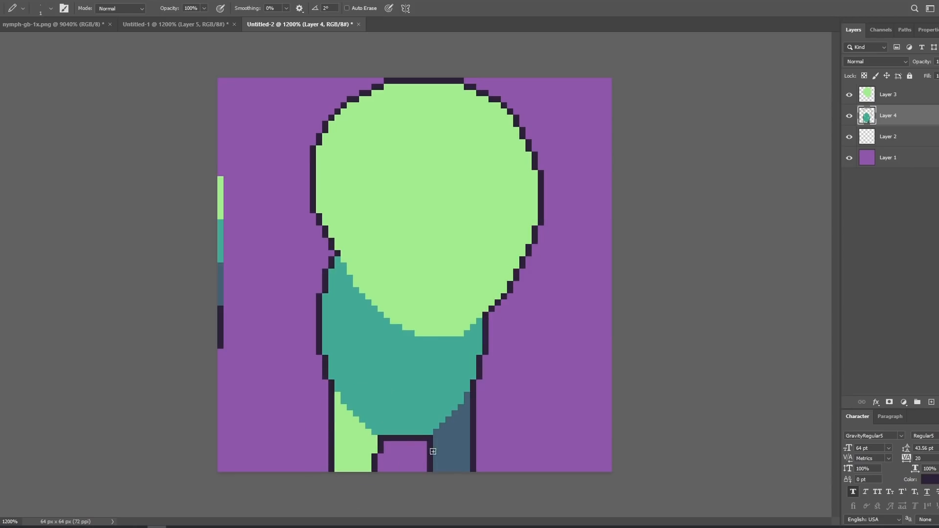
key("e")
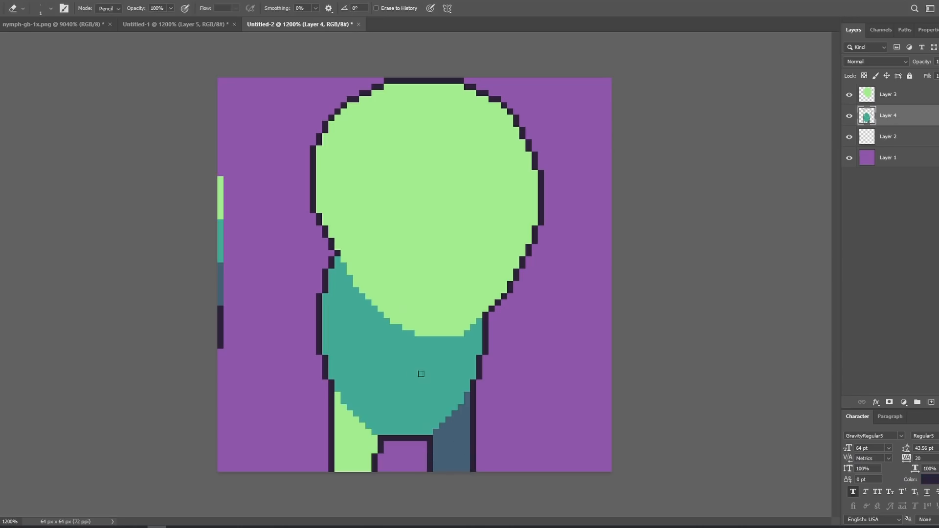
key("b")
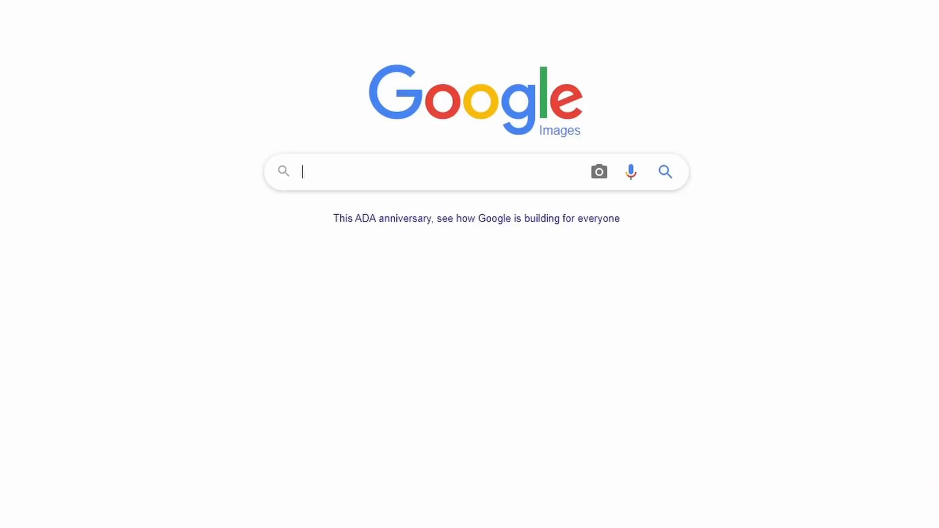
Switch to Google Images, search for "cute alien" and browse the pictures for character references.
type("cute ali")
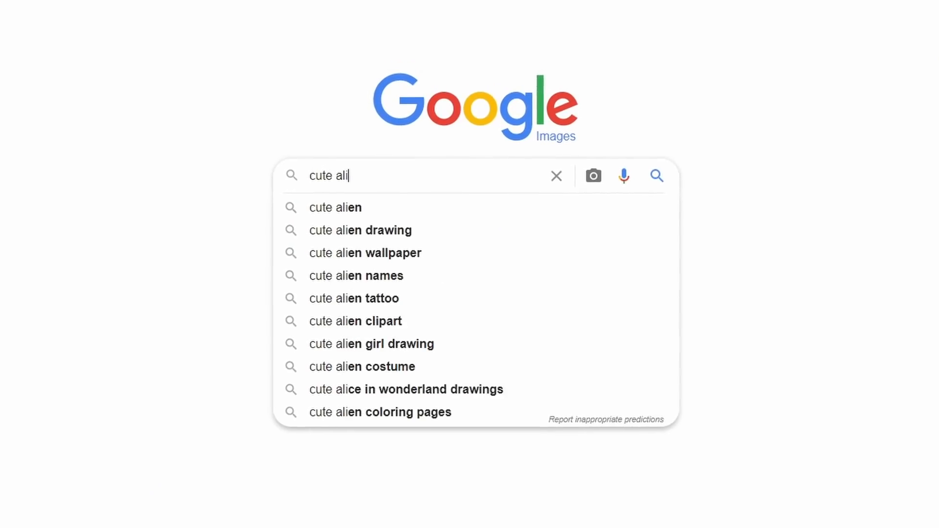
type("en")
key("Return")
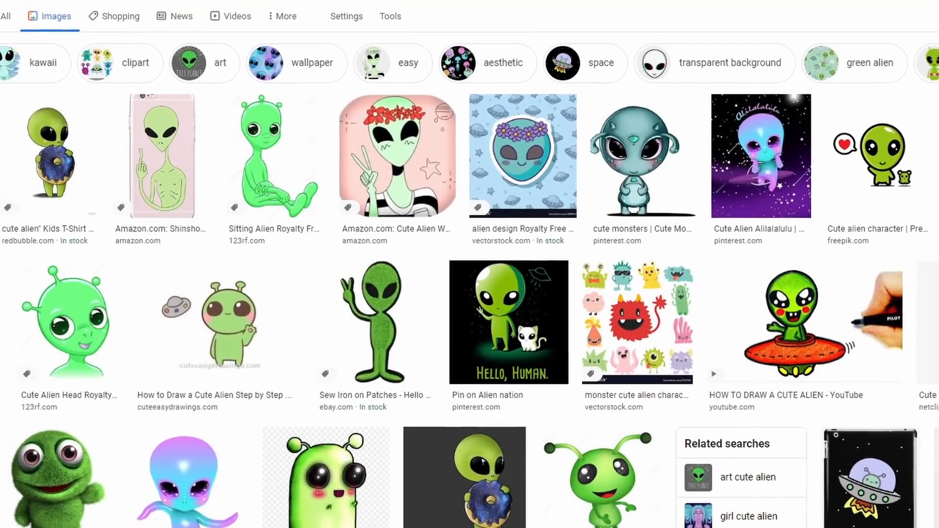
scroll(469, 264, "down", 5)
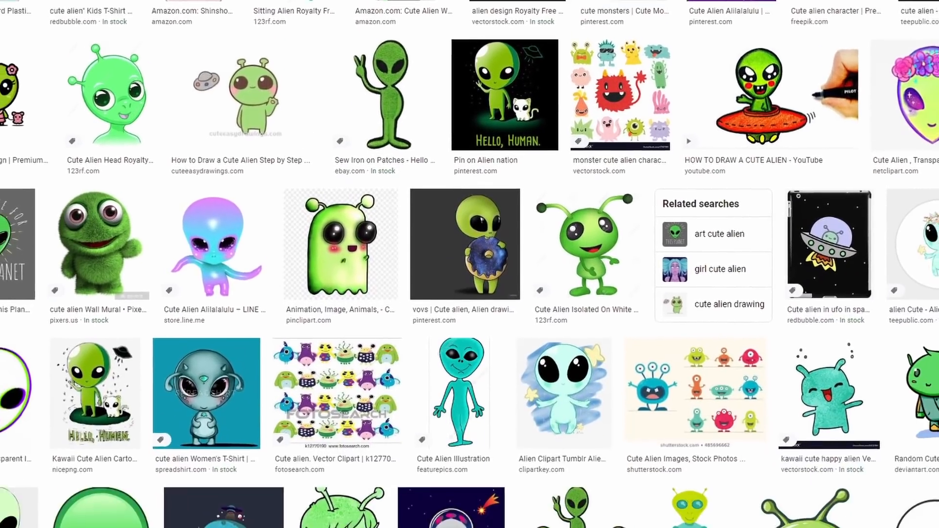
scroll(469, 264, "down", 7)
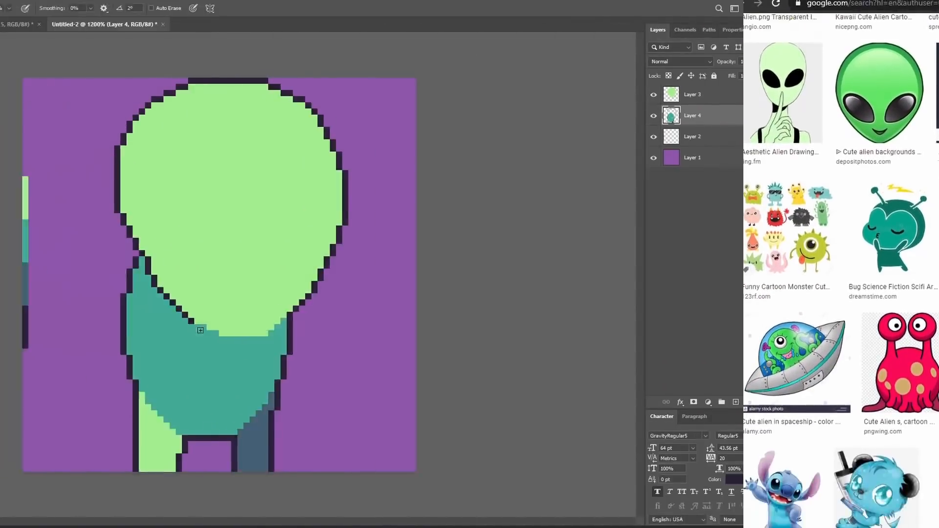
In Photoshop, finish the dark outline along the head's lower edge and merge the head and body layers.
left_click_drag(200, 331, 284, 321)
key("ctrl+minus")
key("ctrl+minus")
key("ctrl+minus")
key("ctrl+minus")
key("ctrl+plus")
key("ctrl+plus")
key("ctrl+plus")
key("ctrl+plus")
left_click(692, 95, "shift")
key("ctrl+e")
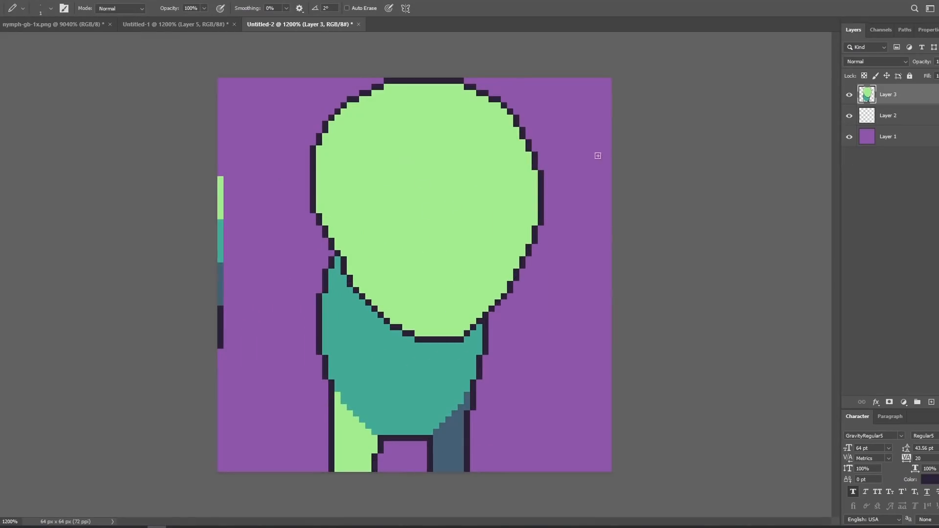
Try to draw a slanted dark eye freehand on the alien's head.
mouse_move(448, 247)
left_mouse_down()
mouse_move(424, 170)
mouse_move(448, 223)
mouse_move(439, 242)
mouse_move(471, 215)
left_mouse_up()
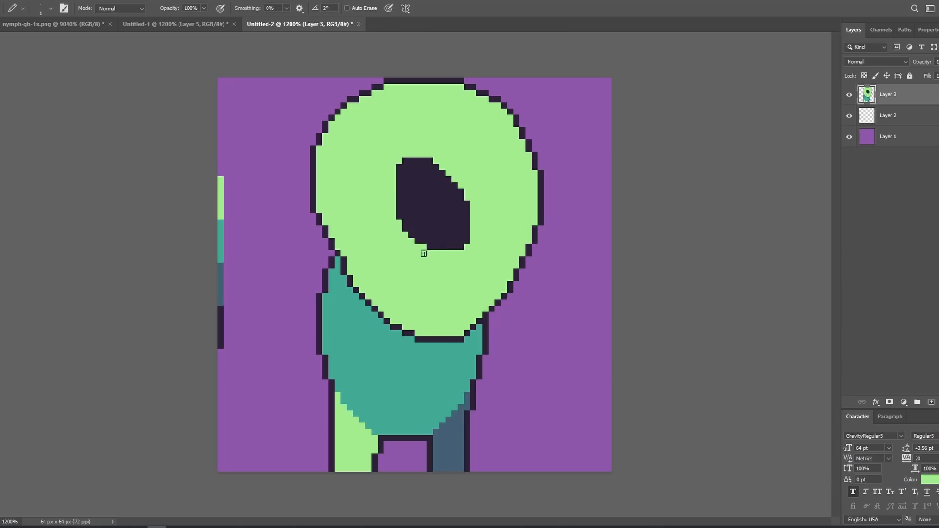
left_click_drag(410, 177, 455, 235)
left_click_drag(523, 134, 535, 124)
key("ctrl+z")
mouse_move(455, 191)
left_mouse_down()
mouse_move(426, 228)
mouse_move(399, 170)
mouse_move(452, 269)
left_mouse_up()
Fill an elliptical eye with the dark outline color on a new layer.
left_click(931, 402)
left_click(430, 339, "alt")
key("m")
key("alt+BackSpace")
key("ctrl+d")
Try to place the dark eye farther right on the head.
key("v")
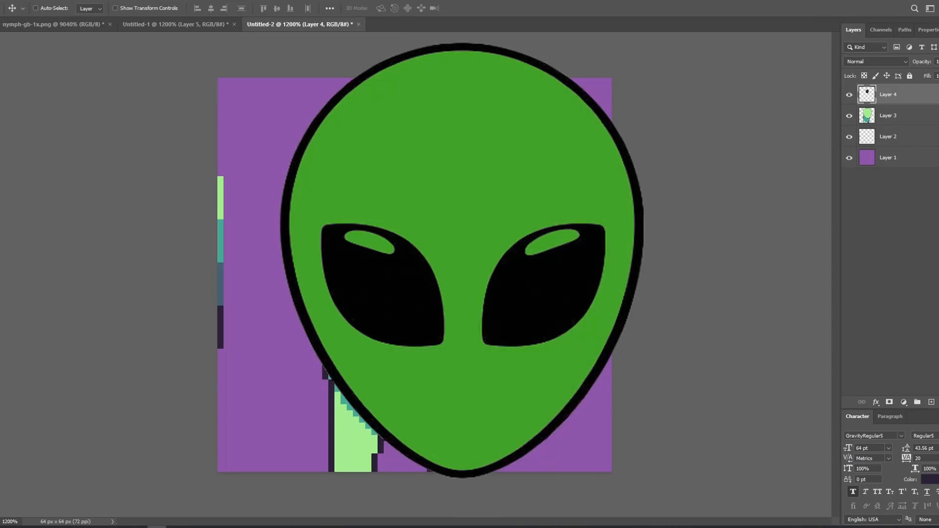
left_click_drag(432, 198, 516, 198)
left_click(433, 198, "ctrl")
key("ctrl+minus")
key("ctrl+plus")
key("ctrl+z")
key("ctrl+minus")
Widen the eye to 116.67% and delete its right half.
key("ctrl+t")
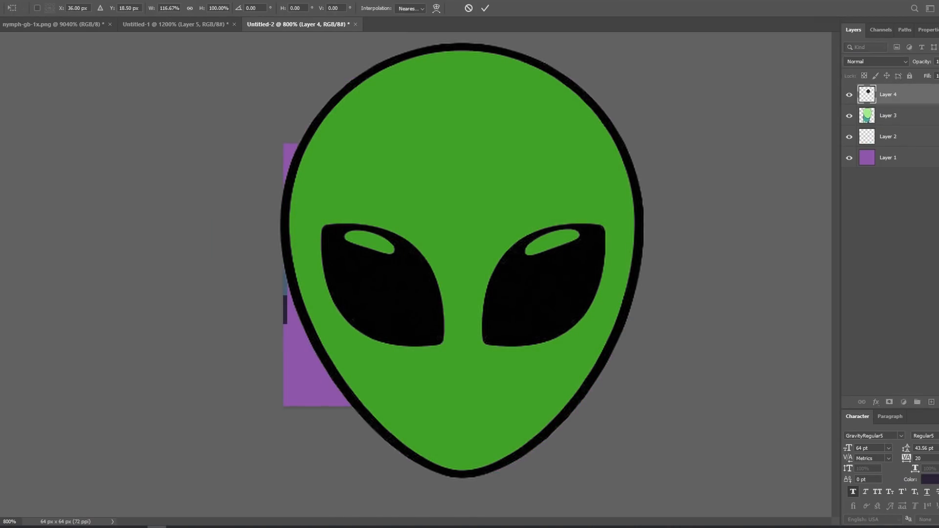
key("Return")
key("ctrl+plus")
key("m")
left_click_drag(488, 132, 440, 259)
key("Delete")
key("ctrl+d")
key("v")
Complete the eye with a mirrored copy of its left half, merge both halves and add a light green highlight.
key("ctrl+t")
mouse_move(386, 201)
left_mouse_down("alt")
mouse_move(438, 201)
mouse_move(461, 178)
left_mouse_up("alt")
key("Return")
key("ctrl+e")
key("b")
left_click(464, 171, "alt")
left_click_drag(399, 173, 413, 167)
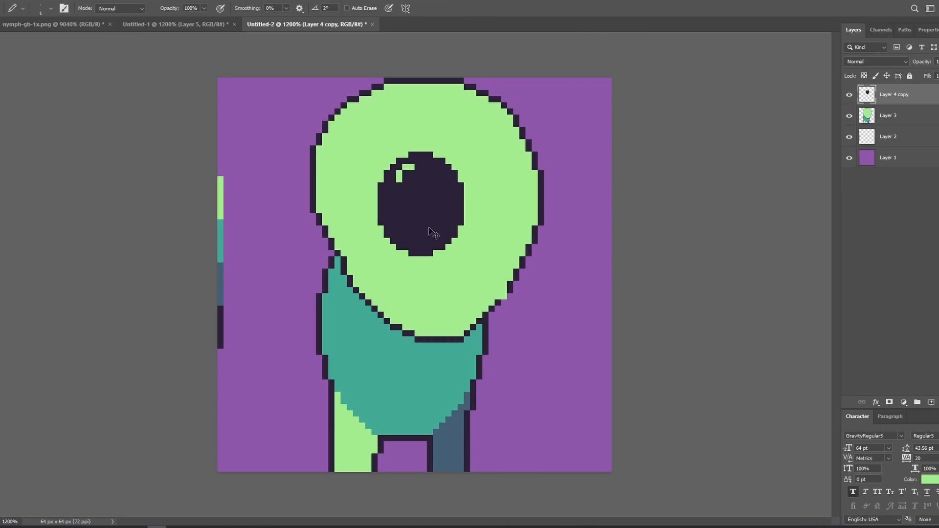
Duplicate the highlighted eye and place the copy at the head's right edge.
key("v")
left_click_drag(412, 225, 498, 225, "alt")
key("ctrl+minus")
key("ctrl+minus")
key("ctrl+minus")
key("ctrl+minus")
left_click_drag(461, 251, 466, 252)
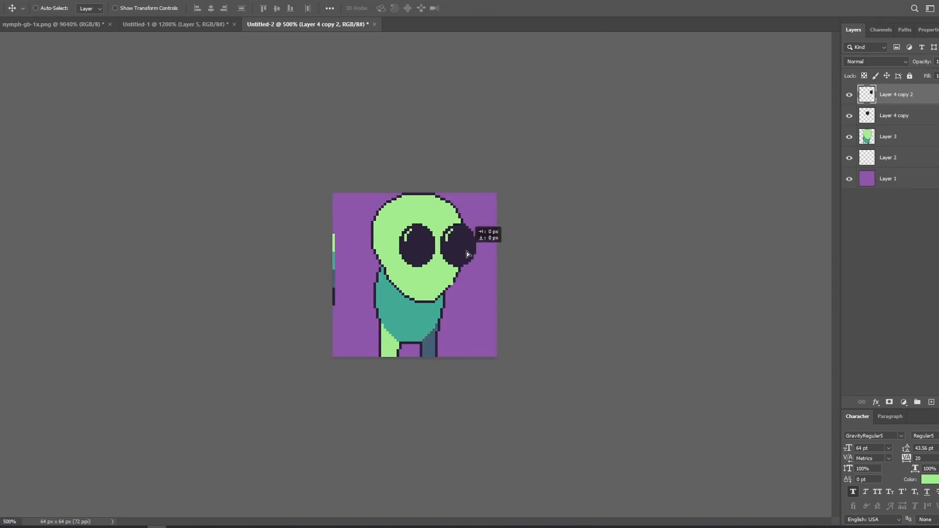
Hide both eye layers and make the head-and-body layer active.
left_click(420, 243, "ctrl")
key("ctrl+plus")
key("ctrl+plus")
key("ctrl+plus")
left_click(849, 116)
left_click(849, 95)
left_click(888, 137)
Shade the head's right side with teal and narrow the shadow to a crescent using light green.
key("b")
left_click(423, 337, "alt")
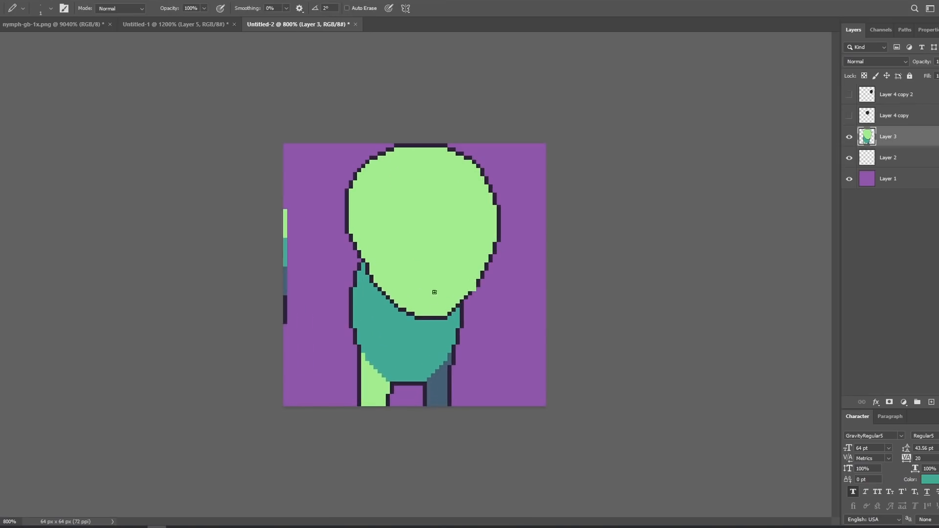
left_click_drag(453, 177, 441, 301)
key("j")
key("g")
left_click(475, 245)
key("b")
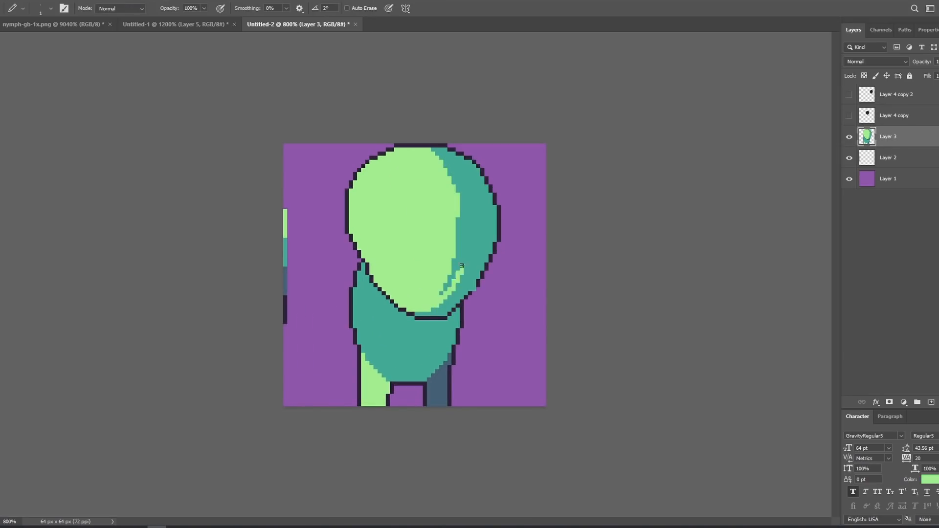
key("ctrl+z")
left_click_drag(453, 270, 468, 204)
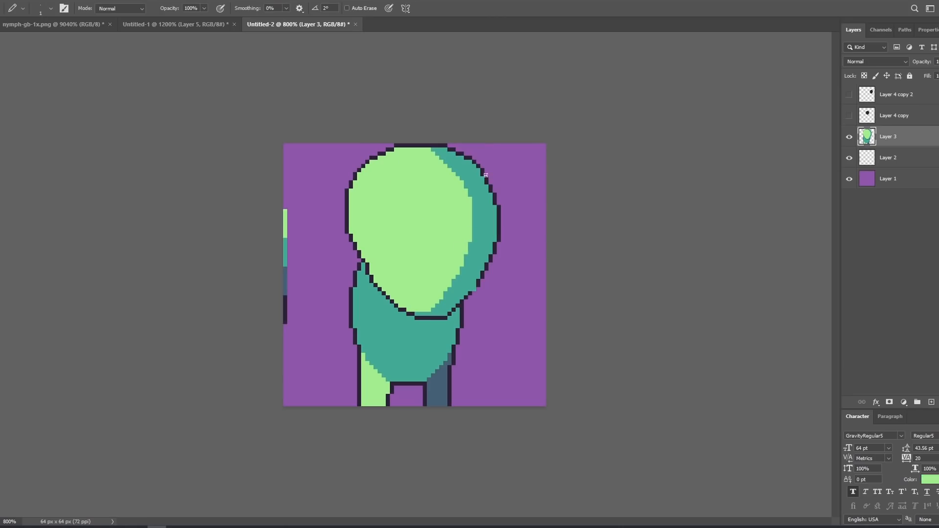
Refine the head's outline by shifting selected sections and patch the remaining pixels with teal.
key("ctrl+plus")
key("ctrl+plus")
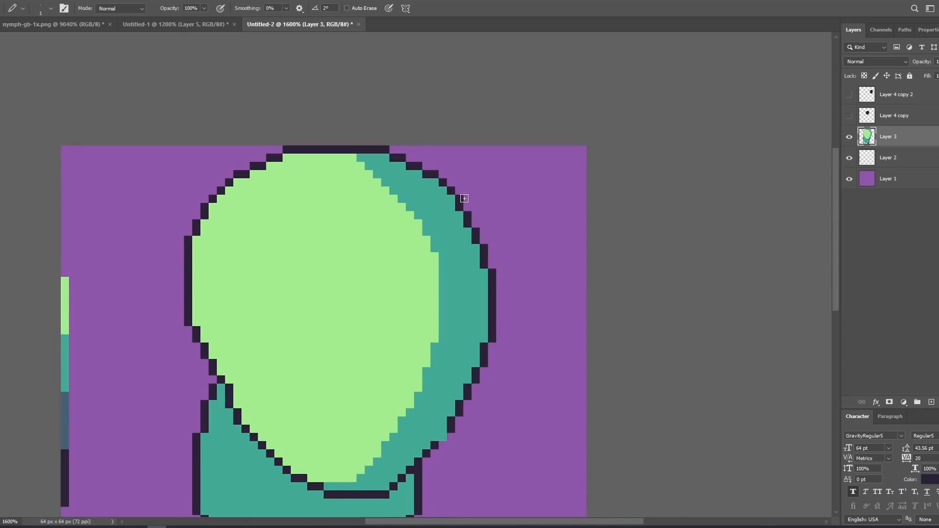
key("m")
key("v")
key("Right")
mouse_move(374, 147)
left_mouse_down()
mouse_move(443, 177)
mouse_move(377, 175)
left_mouse_up()
key("b")
left_click(388, 167, "alt")
left_click(442, 183)
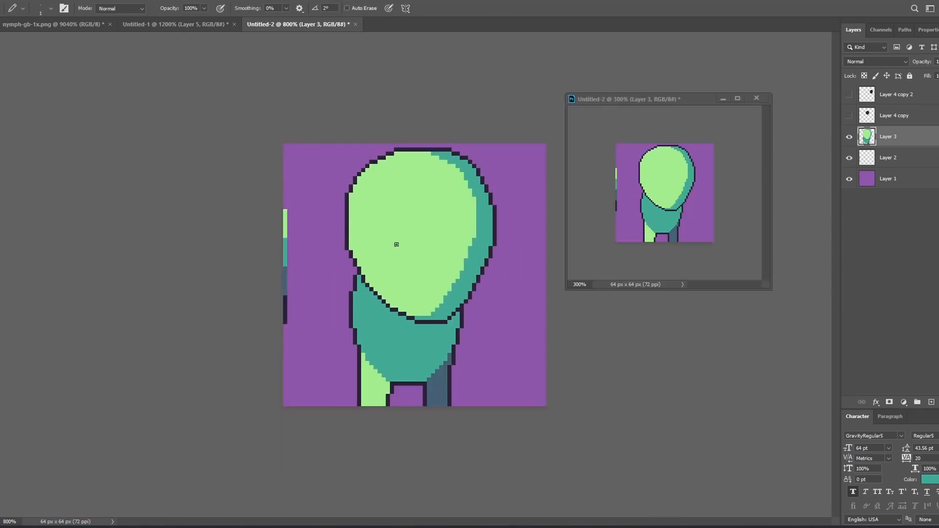
key("ctrl+plus")
key("ctrl+plus")
left_click_drag(512, 76, 402, 266)
key("ctrl+plus")
scroll(364, 215, "down", 5)
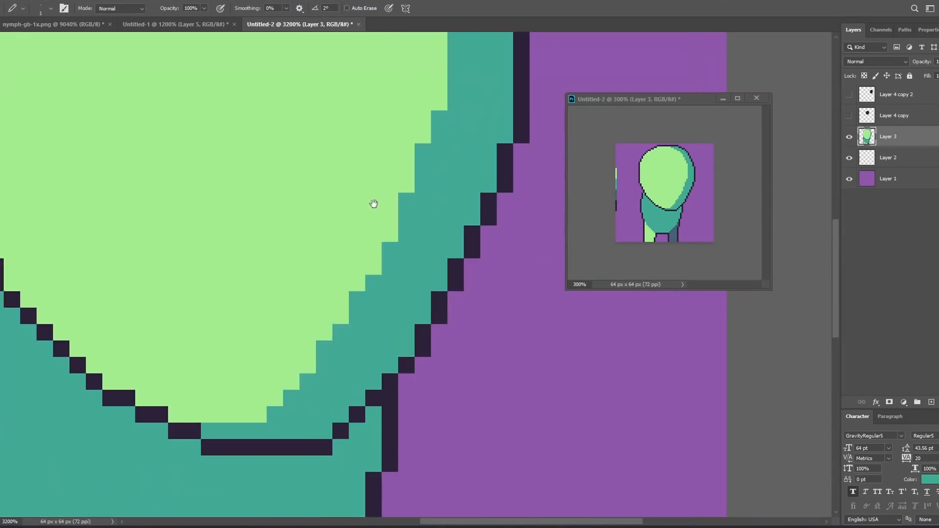
left_click_drag(349, 203, 419, 248)
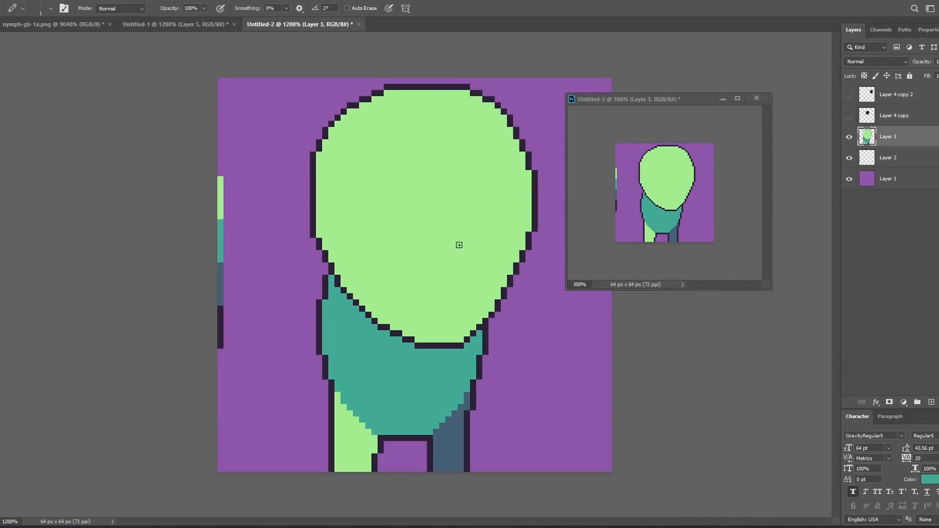
Draw a curled teal antenna on the upper part of the head and copy it to a new layer.
mouse_move(423, 125)
left_mouse_down()
mouse_move(431, 115)
mouse_move(389, 128)
left_mouse_up()
left_click(430, 103, "alt")
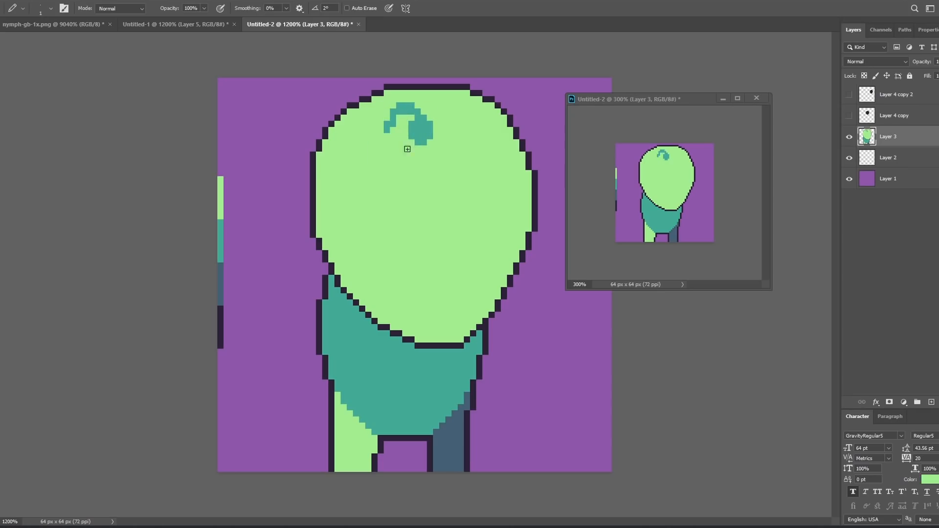
key("m")
mouse_move(435, 149)
left_mouse_down()
mouse_move(372, 101)
mouse_move(475, 124)
left_mouse_up()
key("ctrl+j")
key("v")
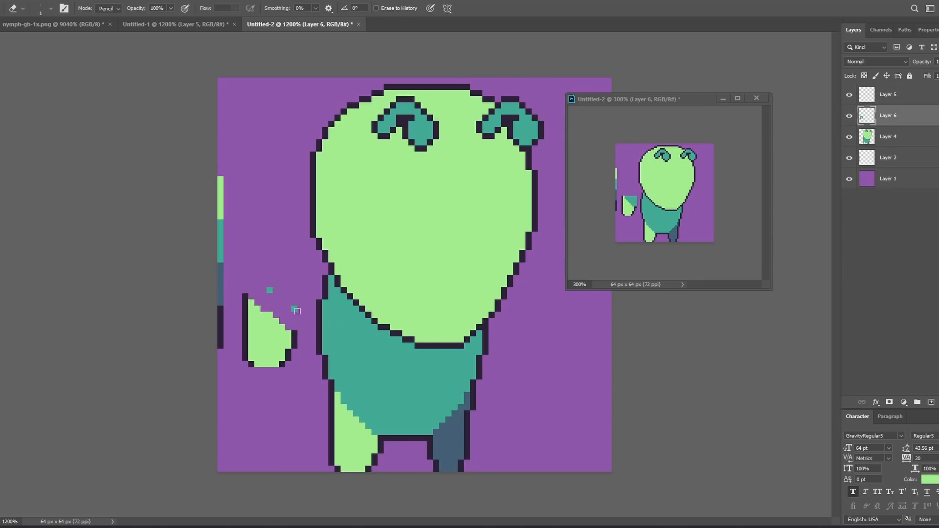
Complete the dark outline and light green fill of the rounded arm and place it against the left side of the body.
left_click_drag(254, 370, 277, 377)
key("ctrl+z")
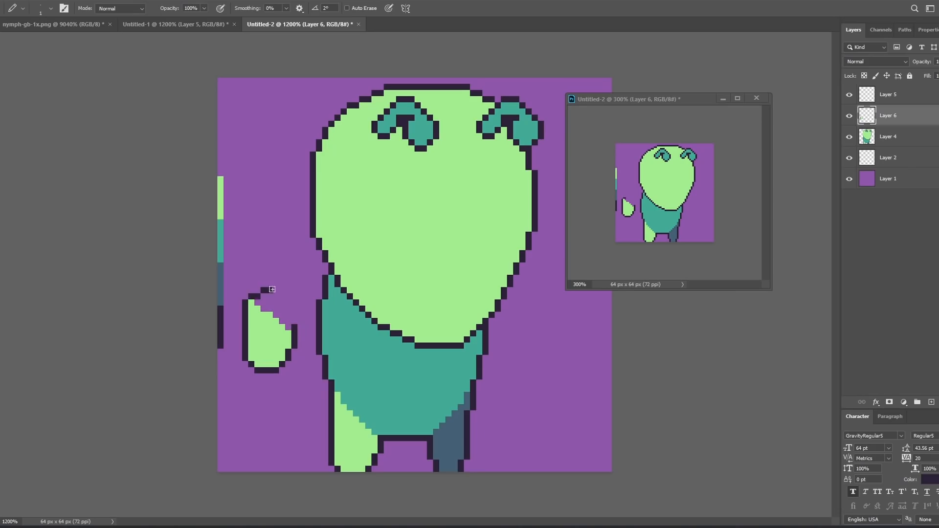
left_click_drag(294, 315, 294, 320)
left_click(282, 331, "alt")
left_click_drag(288, 322, 521, 359)
key("v")
key("Right")
Duplicate the arm below the body layer, flip it horizontally and tuck it behind the right side of the torso.
key("ctrl+j")
key("ctrl+[")
key("ctrl+[")
key("ctrl+t")
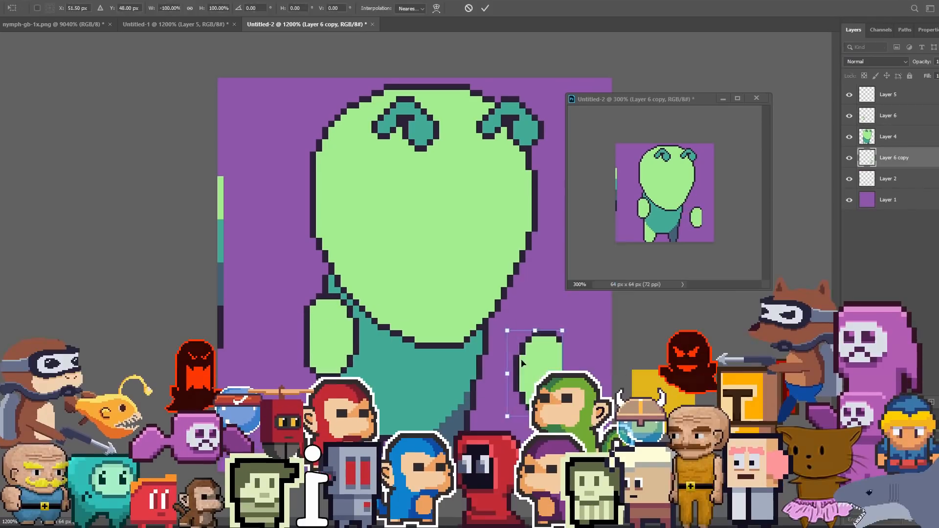
key("Return")
left_click_drag(551, 387, 507, 358)
key("Left")
key("Left")
key("Down")
key("Left")
left_click(888, 115)
left_click_drag(342, 338, 343, 339)
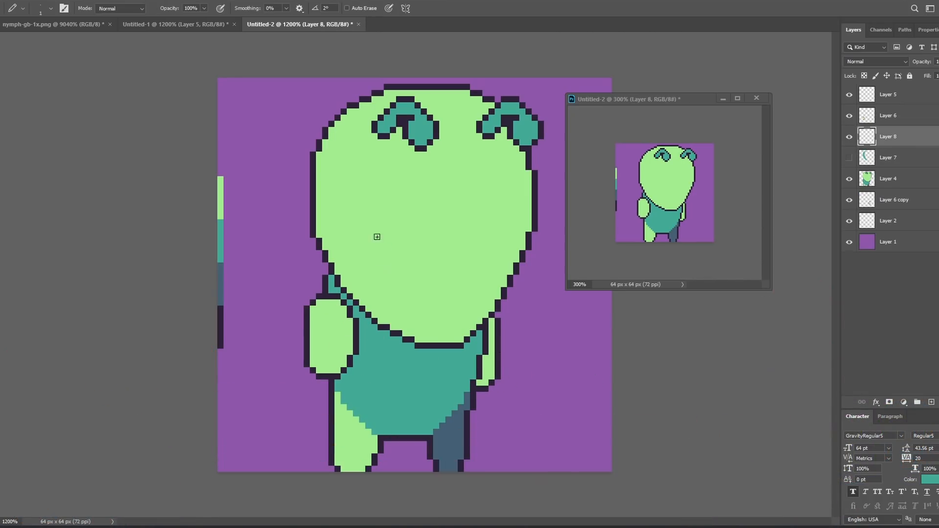
Outline a curved shadow along the right side of the head and fill it with teal on its own layer.
mouse_move(424, 340)
left_mouse_down()
mouse_move(516, 154)
mouse_move(510, 262)
left_mouse_up()
key("g")
left_click(479, 307)
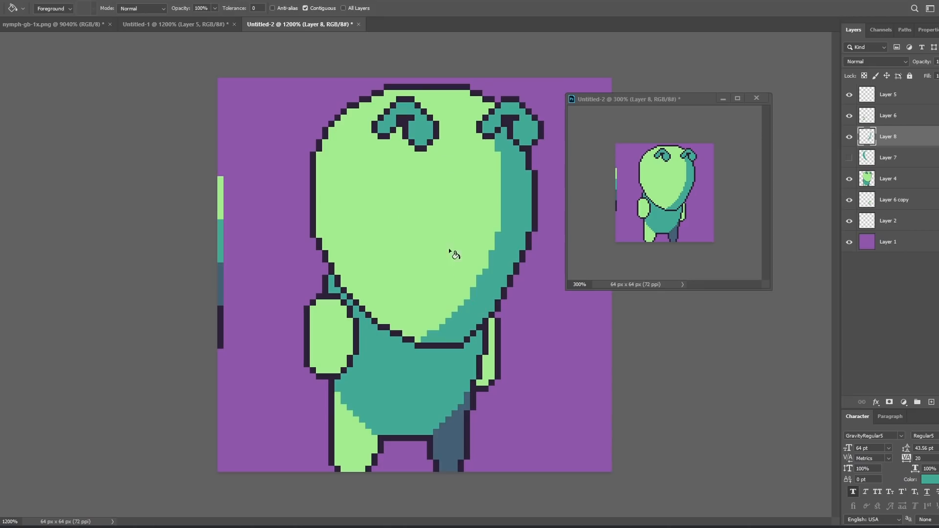
Add slate and teal shadows beneath and inside the curled antennae, sampling the colors from the artwork.
key("b")
left_click(449, 414, "alt")
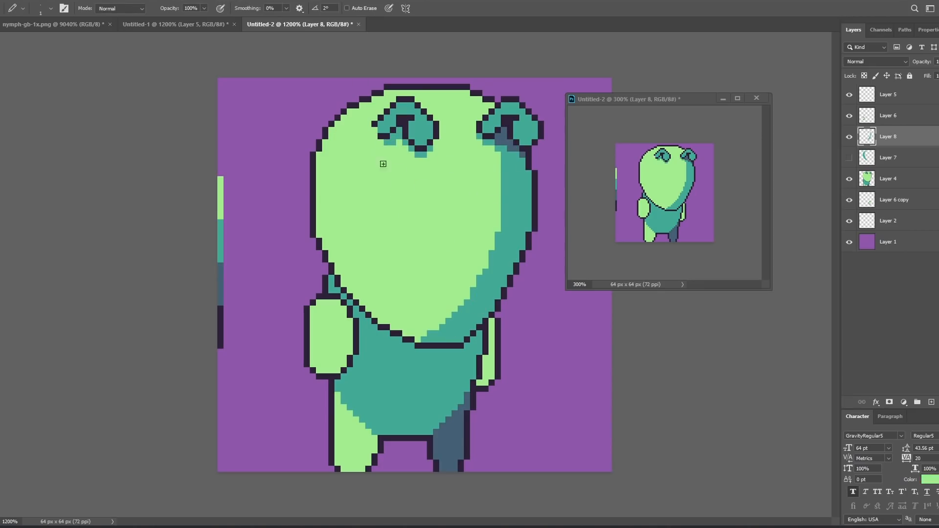
left_click(395, 123, "alt")
left_click_drag(420, 119, 430, 137)
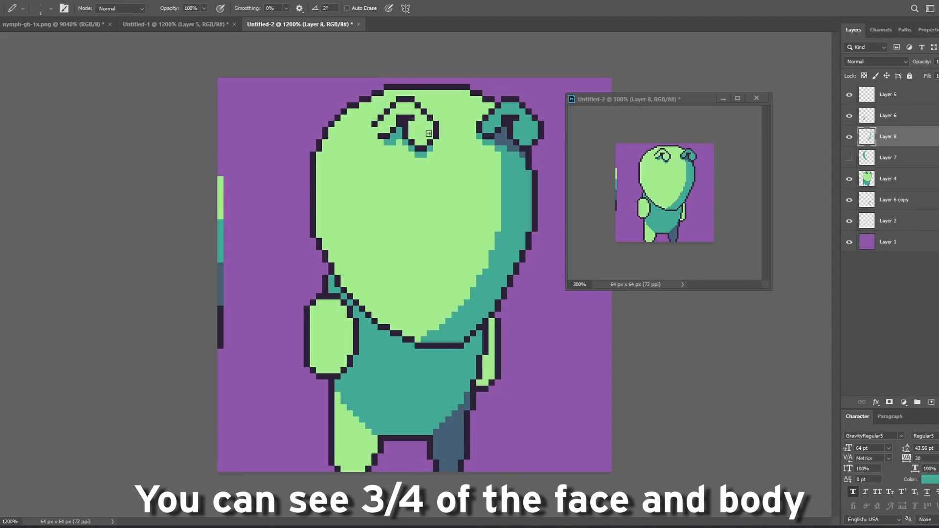
key("ctrl+z")
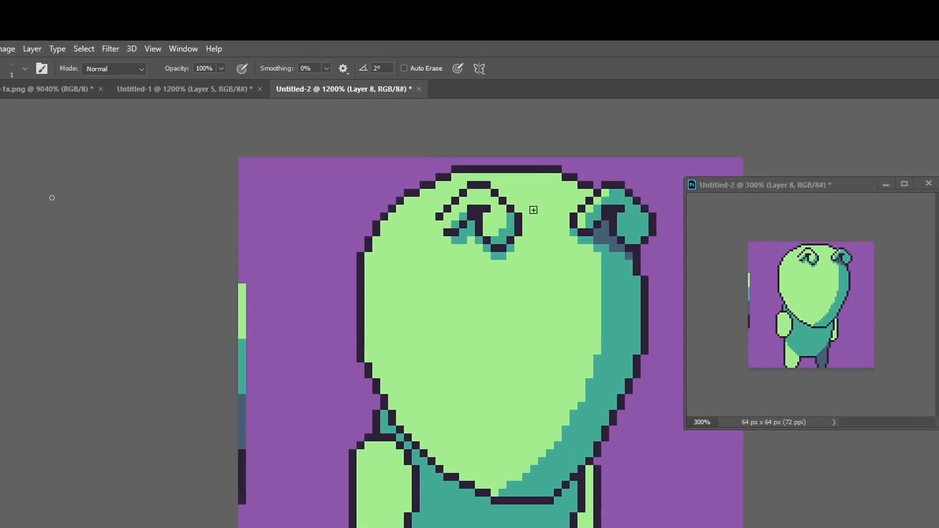
mouse_move(52, 198)
left_mouse_down()
mouse_move(39, 106)
mouse_move(104, 175)
mouse_move(60, 202)
mouse_move(61, 233)
left_mouse_up()
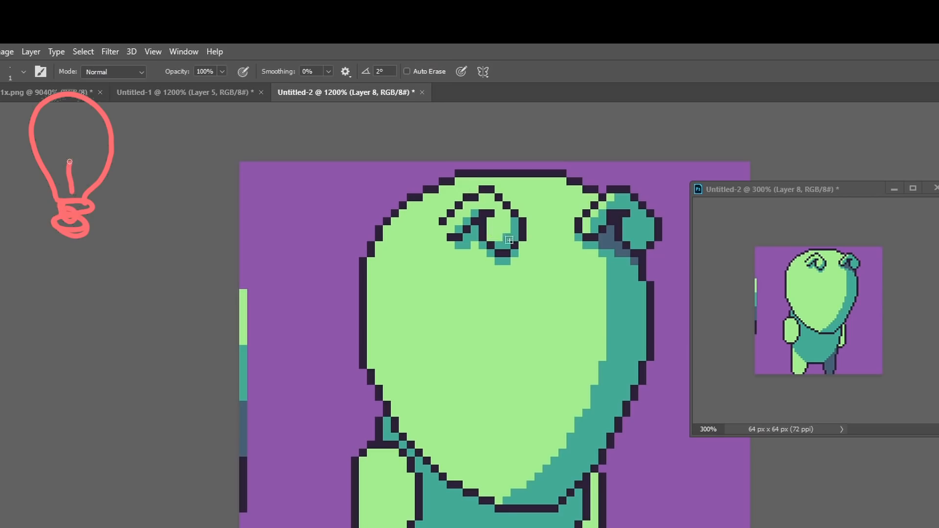
left_click_drag(69, 162, 72, 156)
left_click_drag(118, 91, 477, 161)
left_click_drag(102, 256, 380, 410)
key("ctrl+z")
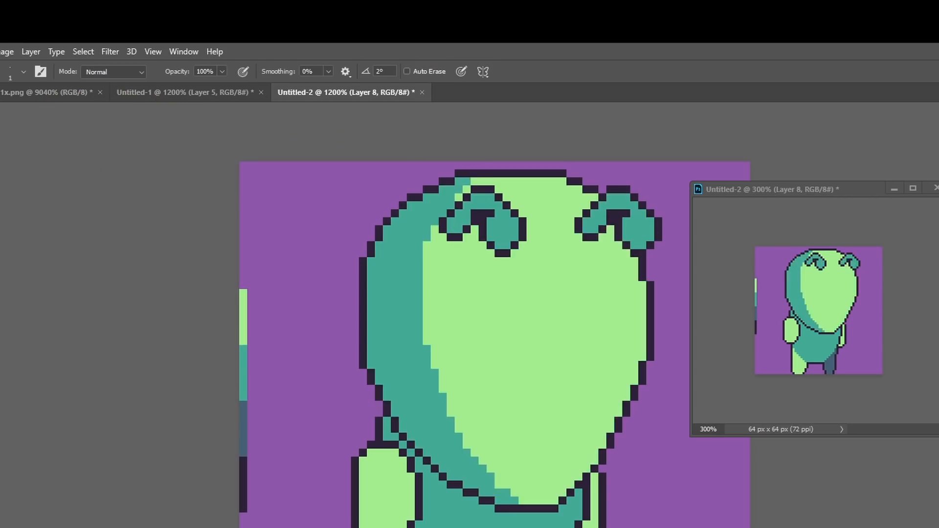
key("ctrl+shift+z")
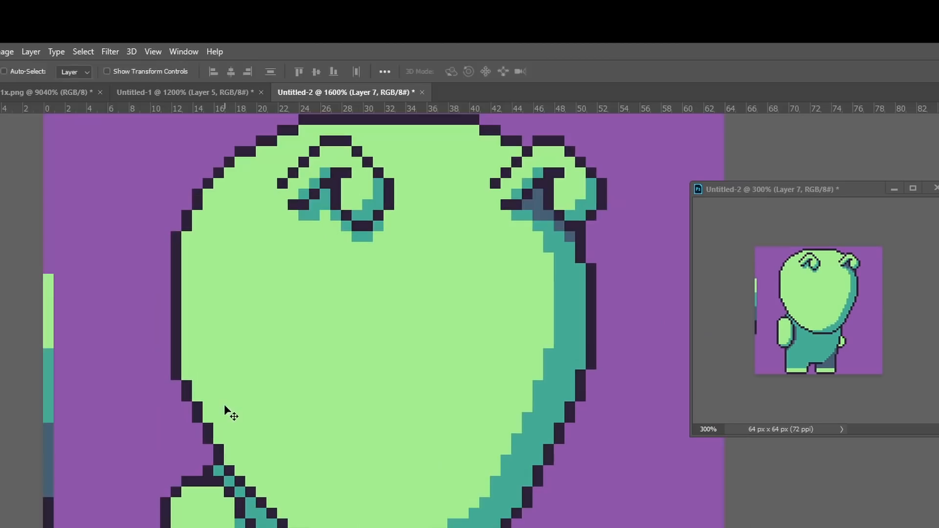
Fill a dark square about 14 px wide on the face as an eye and round off its corners.
key("b")
key("m")
mouse_move(330, 284)
left_mouse_down()
mouse_move(480, 411)
mouse_move(480, 433)
left_mouse_up()
key("alt+BackSpace")
key("ctrl+d")
key("b")
left_click_drag(335, 322, 368, 290)
left_click_drag(464, 311, 475, 322)
Narrow the dark eye by shifting its left part 2 px inward and reposition it higher on the face.
key("m")
left_click_drag(288, 264, 425, 453)
key("shift+m")
key("b")
key("v")
key("Right")
key("Right")
key("ctrl+d")
left_click_drag(420, 392, 409, 362)
Duplicate the eye, place the copy at the right edge of the face and erase its overhanging part.
left_click_drag(416, 350, 567, 354)
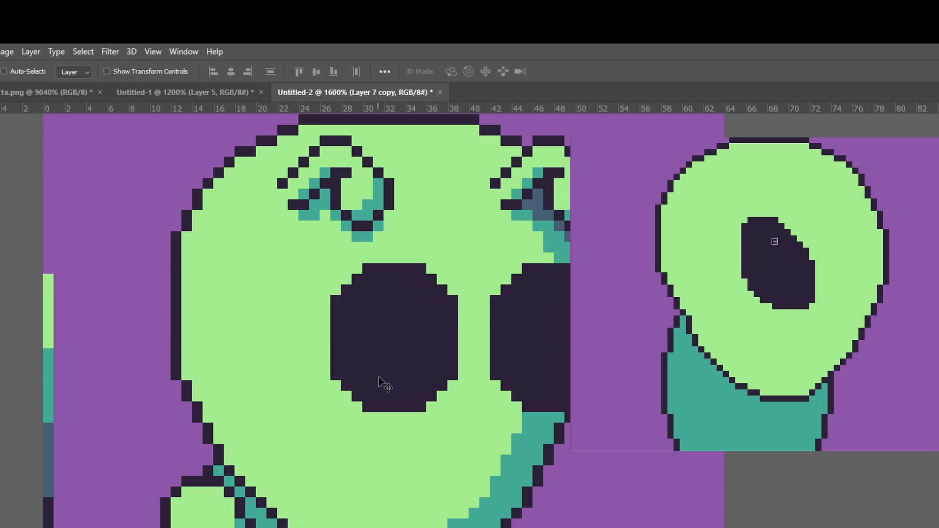
left_click_drag(380, 377, 562, 361)
key("e")
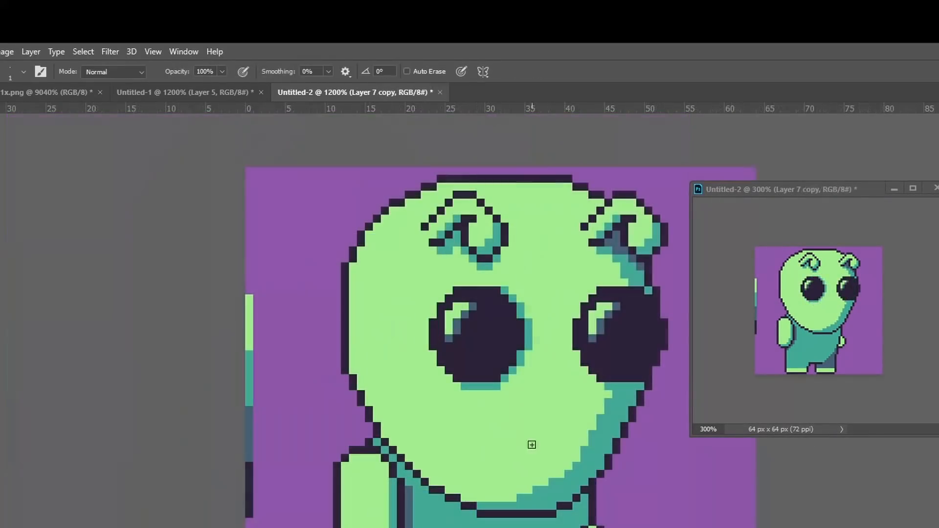
left_click_drag(571, 373, 594, 266)
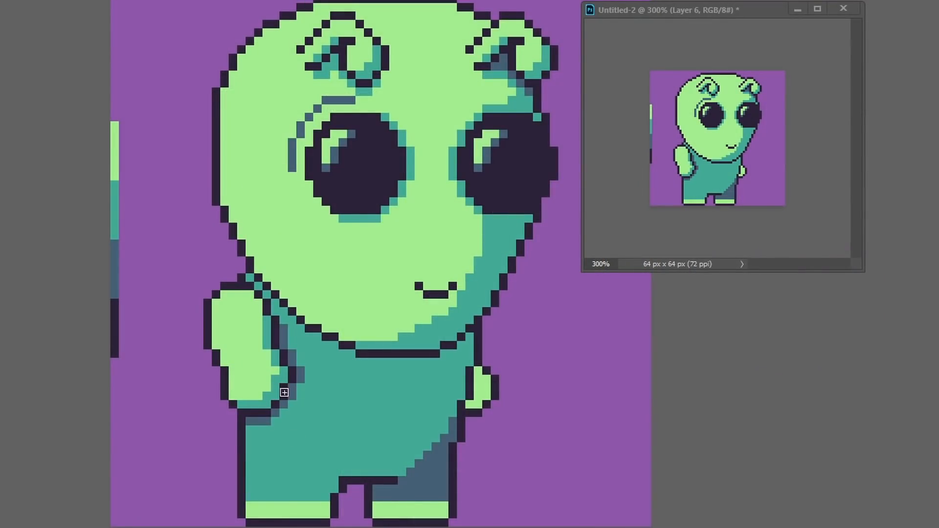
Shade the lower part of the left chest strap with teal and the right strap's lower edge with slate.
mouse_move(472, 339)
left_mouse_down()
mouse_move(407, 364)
mouse_move(434, 420)
mouse_move(434, 407)
mouse_move(401, 373)
mouse_move(414, 450)
mouse_move(416, 376)
mouse_move(420, 432)
mouse_move(426, 411)
mouse_move(427, 487)
left_mouse_up()
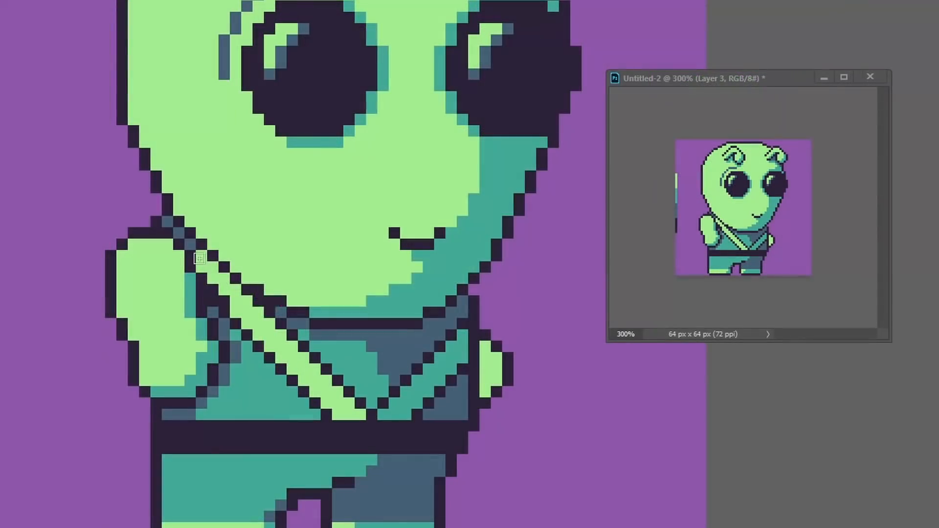
mouse_move(199, 259)
left_mouse_down()
mouse_move(235, 311)
mouse_move(360, 416)
left_mouse_up()
left_click(254, 375, "alt")
key("ctrl+z")
left_click_drag(247, 323, 338, 415)
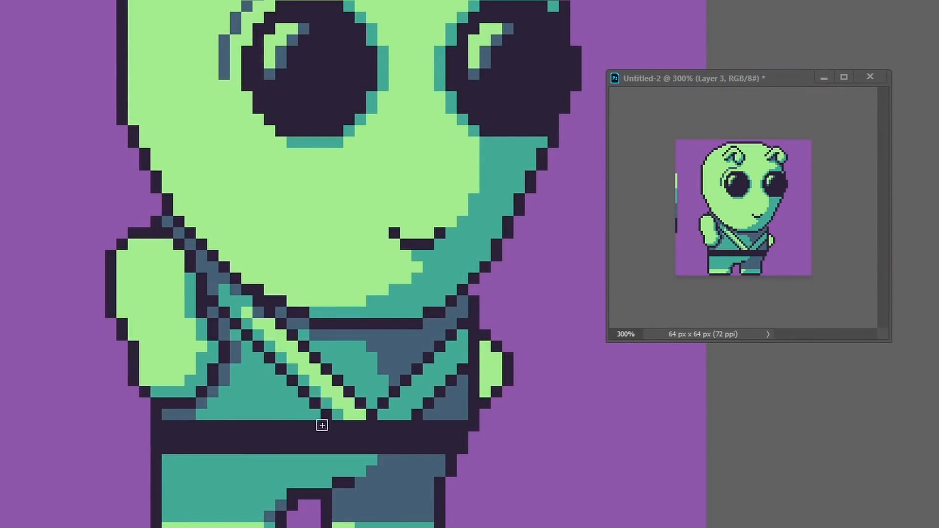
left_click_drag(405, 415, 463, 358)
Fill the rest of the left chest strap with teal and shadow its lower edge with slate.
left_click_drag(247, 312, 224, 290)
mouse_move(258, 312)
left_mouse_down()
mouse_move(194, 242)
mouse_move(236, 301)
left_mouse_up()
key("ctrl+z")
left_click(259, 324)
left_click_drag(258, 312, 224, 290)
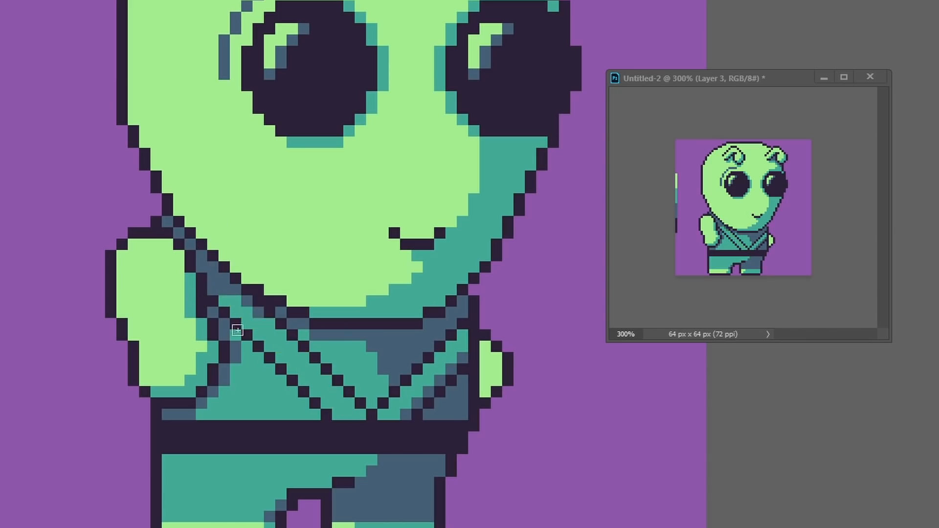
left_click_drag(338, 415, 224, 301)
Draw a teal band through the middle of the dark belt and shade its right end with slate.
left_click(168, 437)
left_click(451, 437, "shift")
left_click(451, 437)
left_click(394, 438, "shift")
Highlight the upper edges of both chest straps with light green and touch up the shading near the shoulder.
left_click_drag(270, 323, 361, 414)
left_click_drag(383, 415, 463, 336)
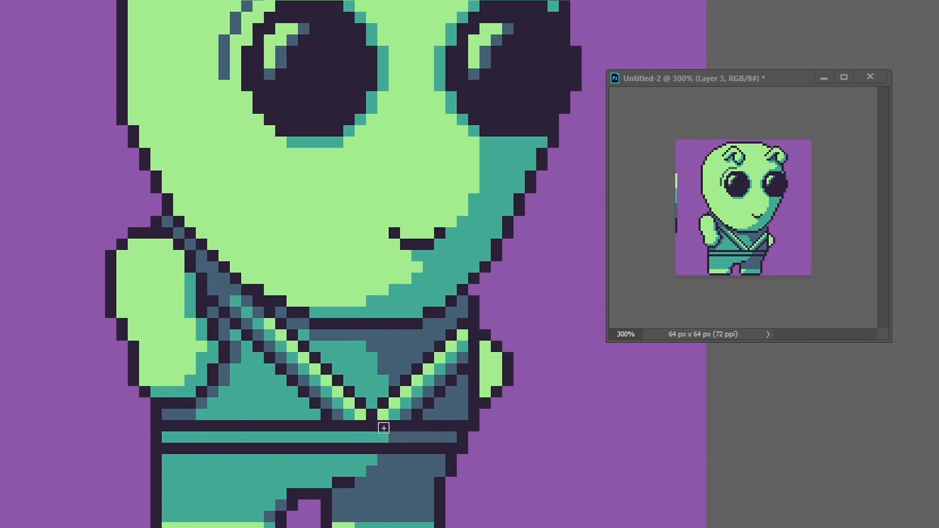
left_click_drag(232, 285, 213, 267)
left_click_drag(246, 301, 258, 312)
mouse_move(223, 354)
left_mouse_down()
mouse_move(258, 325)
mouse_move(456, 444)
left_mouse_up()
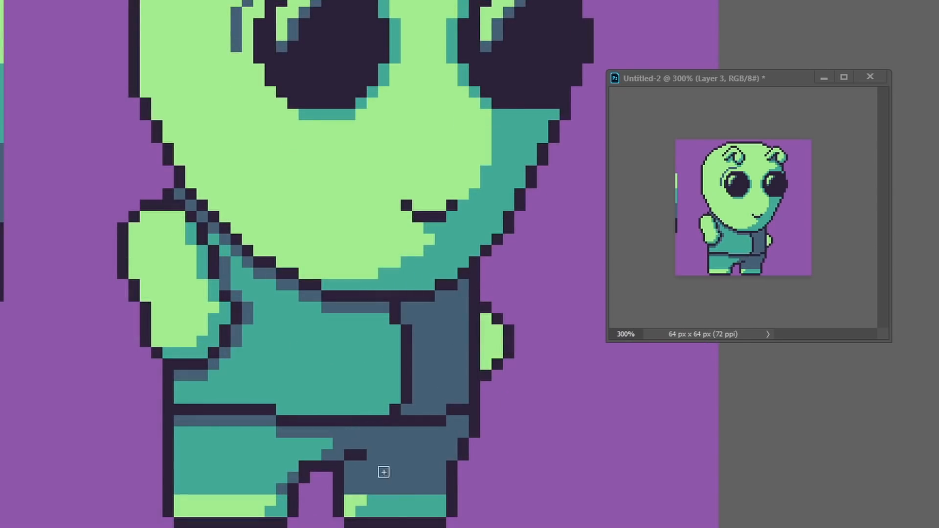
Widen the left leg by shifting its inner edge 1 px to the right and patch the outline and shading.
key("m")
left_click_drag(231, 451, 309, 527)
key("ctrl+Right")
key("ctrl+d")
key("b")
left_click(236, 522)
left_click_drag(236, 489, 236, 454)
left_click(316, 467)
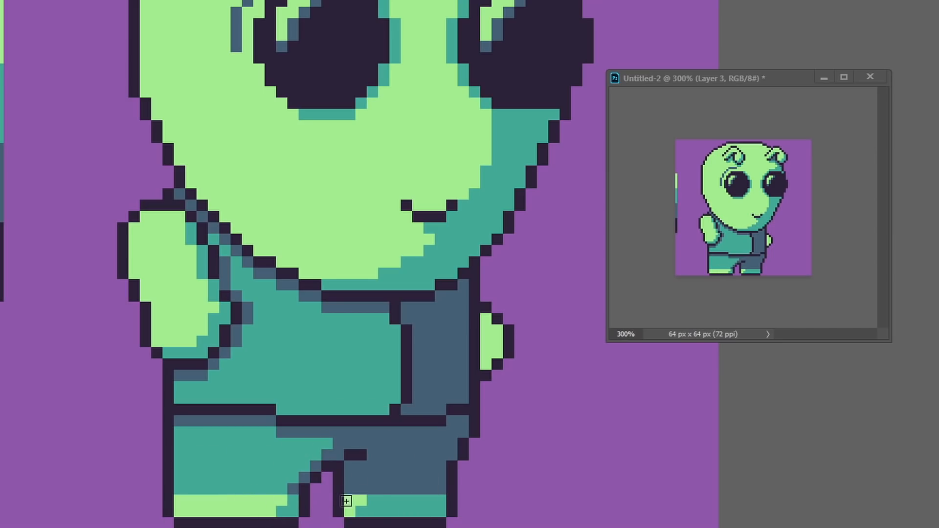
Shift the right leg's inner edge and the left leg's outer edge 1 px inward and repair the leg outline.
key("m")
key("ctrl+Left")
mouse_move(378, 472)
left_mouse_down()
mouse_move(333, 527)
mouse_move(372, 511)
left_mouse_up()
left_click_drag(265, 438, 140, 527)
key("ctrl+Right")
key("ctrl+d")
left_click_drag(168, 443, 168, 455)
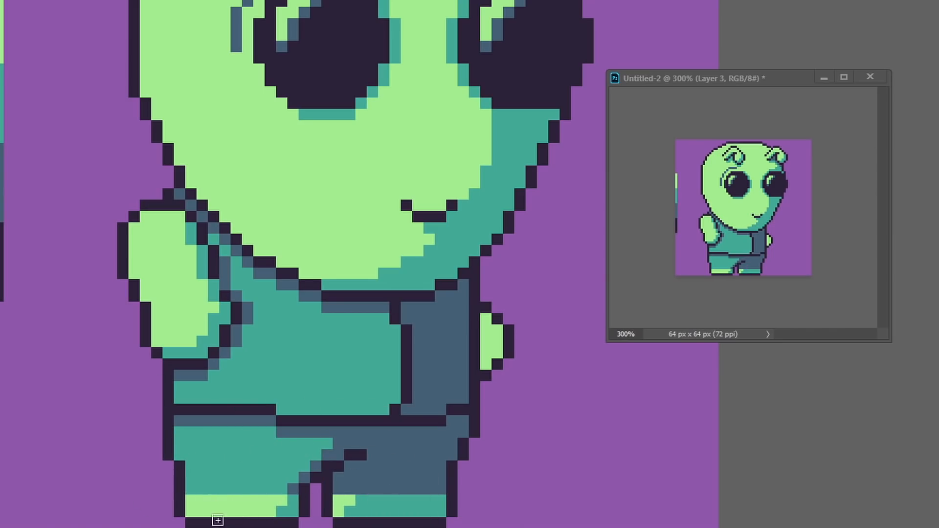
left_click(270, 319)
mouse_move(282, 331)
left_mouse_down()
mouse_move(304, 331)
mouse_move(285, 389)
left_mouse_up()
key("ctrl+z")
key("ctrl+z")
mouse_move(370, 381)
left_mouse_down()
mouse_move(370, 459)
mouse_move(340, 370)
left_mouse_up()
key("ctrl+z")
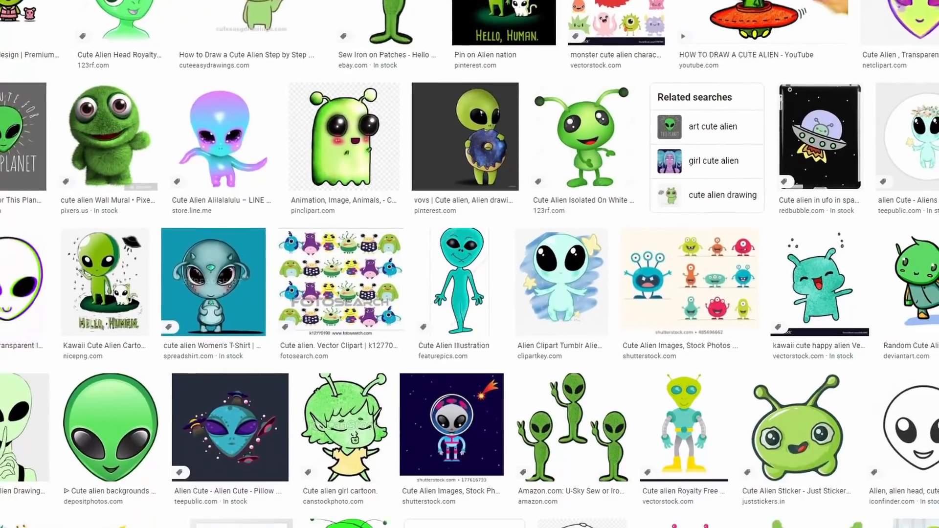
Look through the web image results for cute aliens as design reference.
scroll(470, 269, "down", 8)
scroll(470, 269, "down", 3)
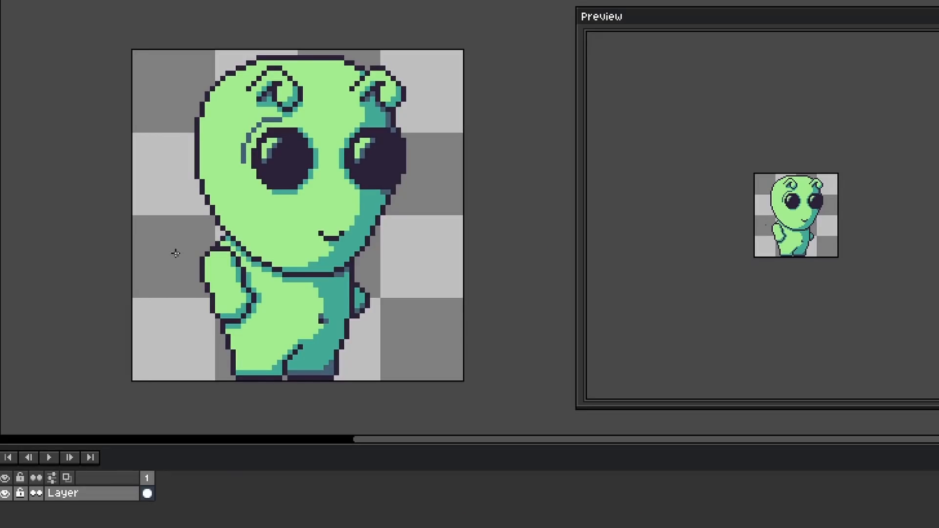
In Aseprite, add a second animation frame and move the alien's head down 1 px in it.
key("alt+n")
left_click_drag(178, 46, 399, 330)
left_click_drag(149, 44, 436, 354)
key("Down")
key("ctrl+d")
Flip between frames 1 and 2 to check the head movement and add a new frame after frame 2.
key("Left")
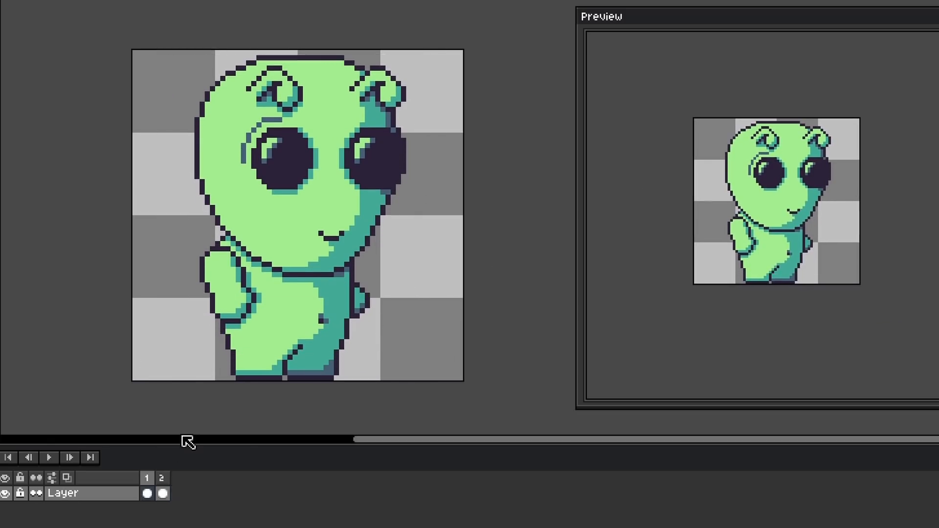
key("Right")
key("Left")
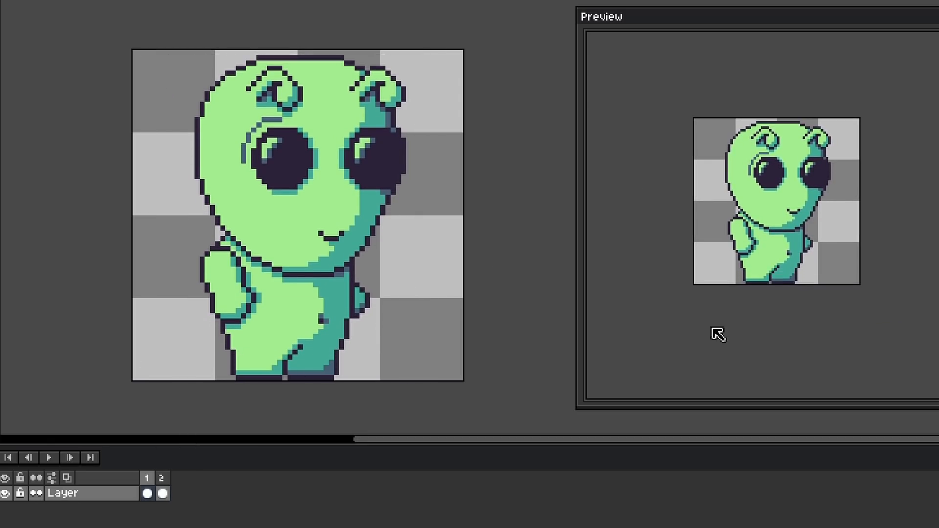
key("Right")
key("Left")
key("Right")
key("alt+n")
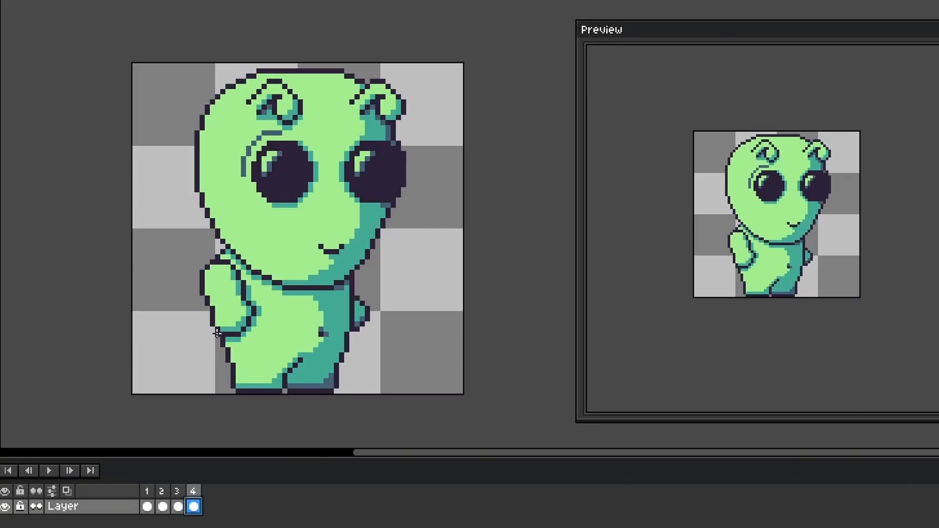
On frame 2, select the whole head down to the chin and move it up 1 px.
left_click_drag(708, 30, 638, 25)
scroll(298, 284, "up", 1)
left_click_drag(298, 283, 288, 300)
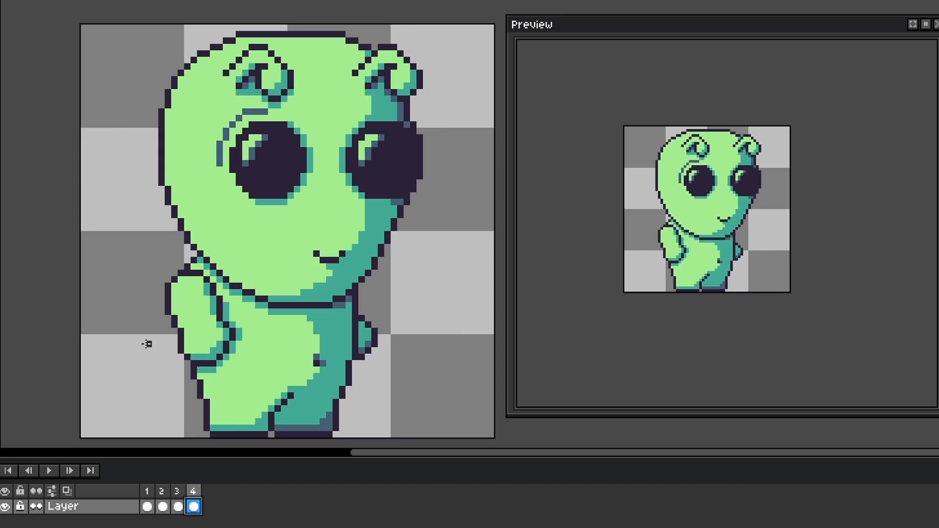
left_click(162, 506)
left_click_drag(147, 31, 444, 264)
left_click_drag(397, 309, 251, 265)
left_click_drag(365, 274, 250, 316)
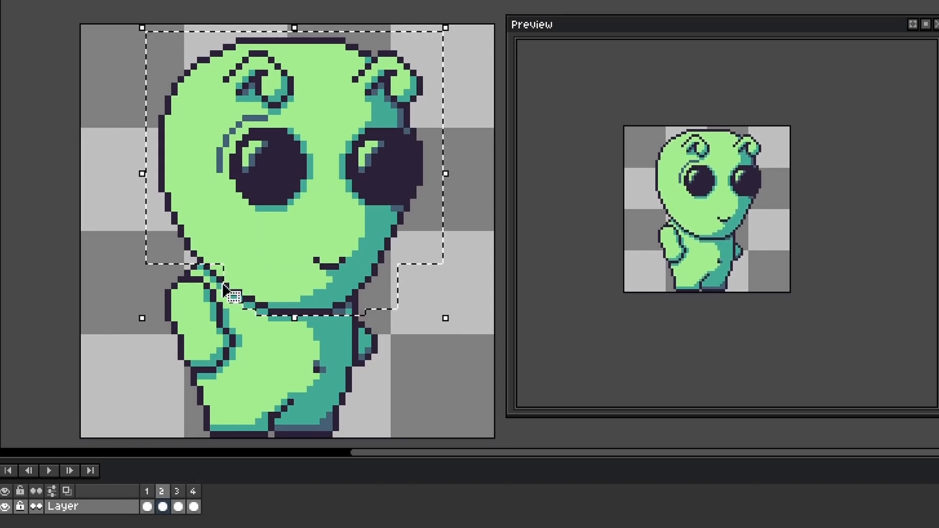
key("Up")
key("ctrl+d")
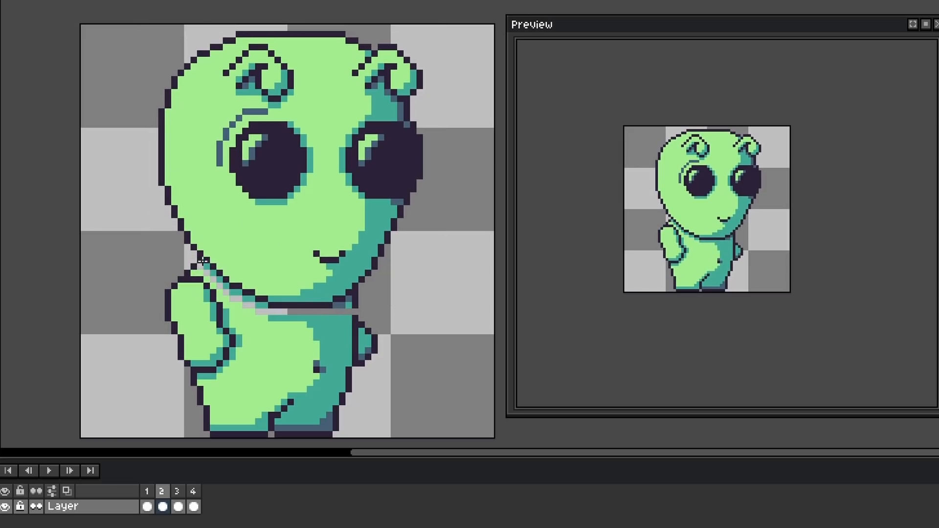
Close the gap under the chin on frame 2 by moving the top edge of the torso up 1 px.
mouse_move(355, 311)
left_mouse_down()
mouse_move(272, 321)
mouse_move(284, 318)
left_mouse_up()
key("Up")
key("ctrl+d")
key("b")
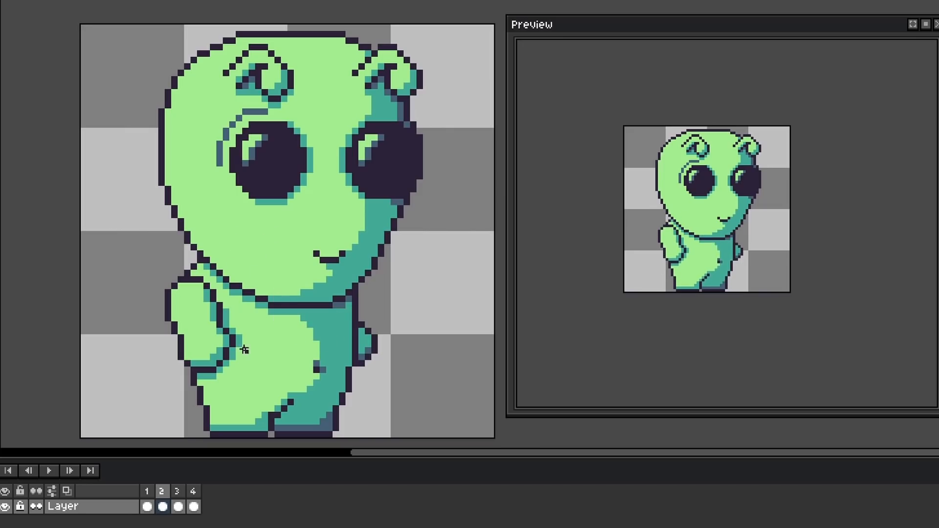
mouse_move(172, 298)
left_mouse_down()
mouse_move(165, 377)
mouse_move(198, 373)
mouse_move(162, 408)
left_mouse_up()
key("Up")
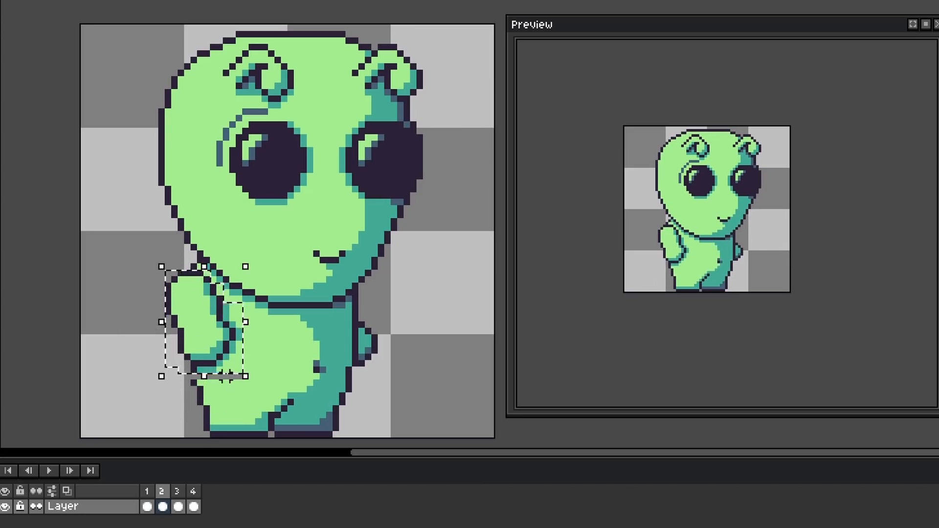
key("ctrl+d")
key("b")
left_click(194, 377)
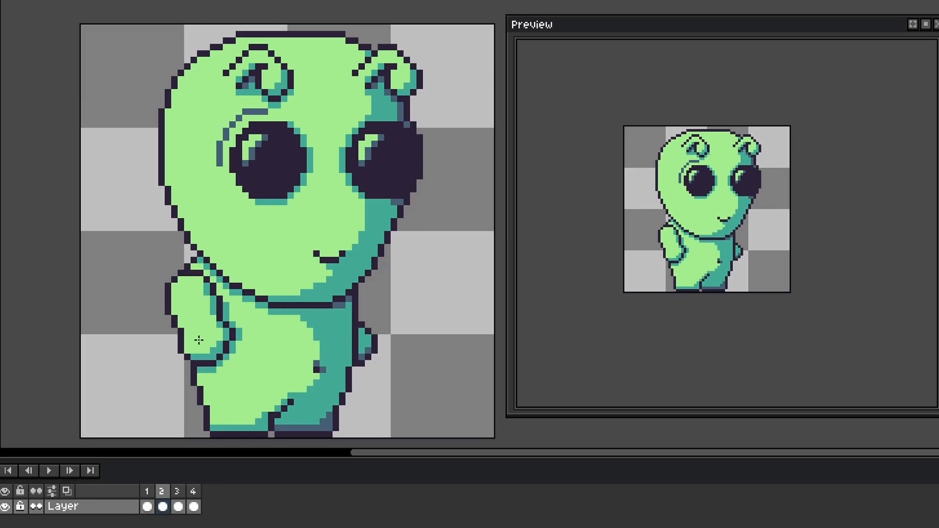
key("ctrl+z")
key("ctrl+z")
key("ctrl+z")
key("ctrl+z")
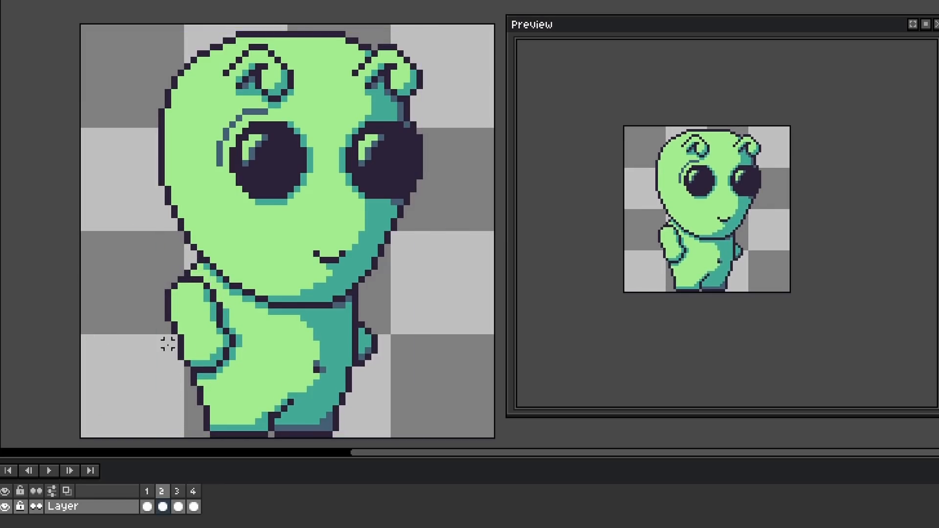
Select the left arm on frame 2 and move it up 1 px.
left_click_drag(239, 328, 214, 344)
key("Up")
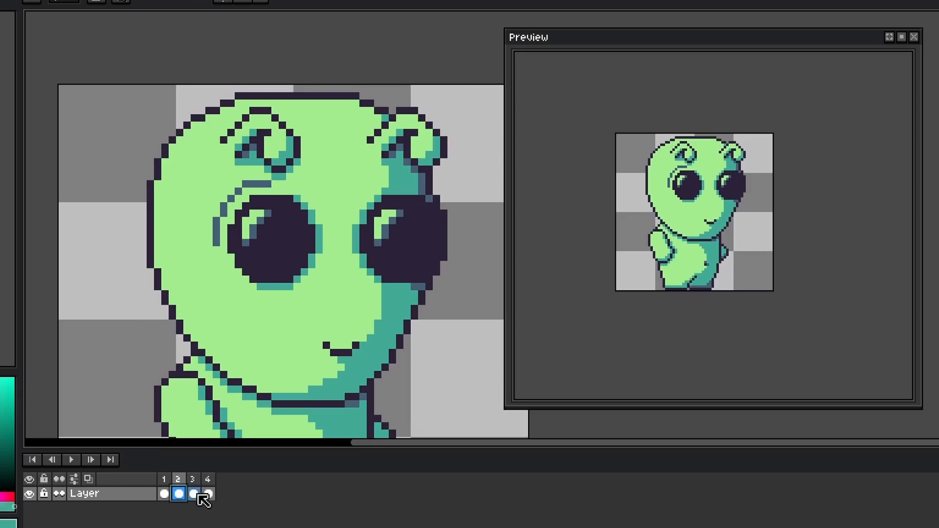
On frame 3, copy the uncurled tip of the right antenna and paste it over the left antenna's curl.
left_click(188, 498)
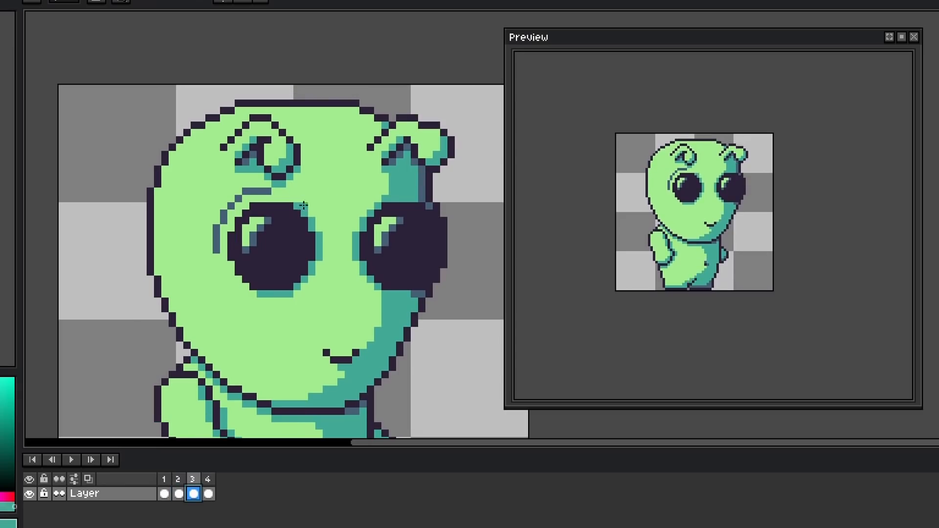
key("m")
left_click_drag(404, 114, 297, 158)
key("ctrl+c")
key("ctrl+v")
key("Left")
left_click(356, 155)
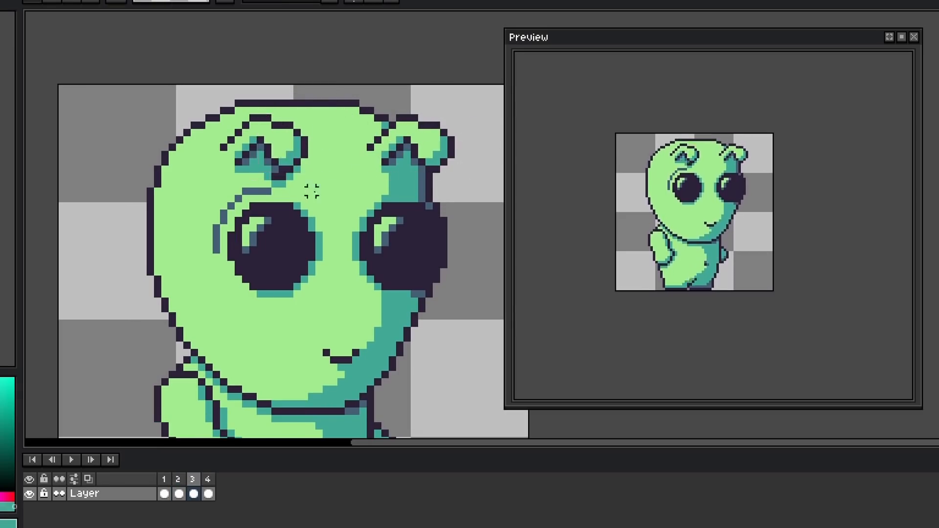
Undo and redo the antenna tip paste on frame 3.
key("ctrl+z")
key("b")
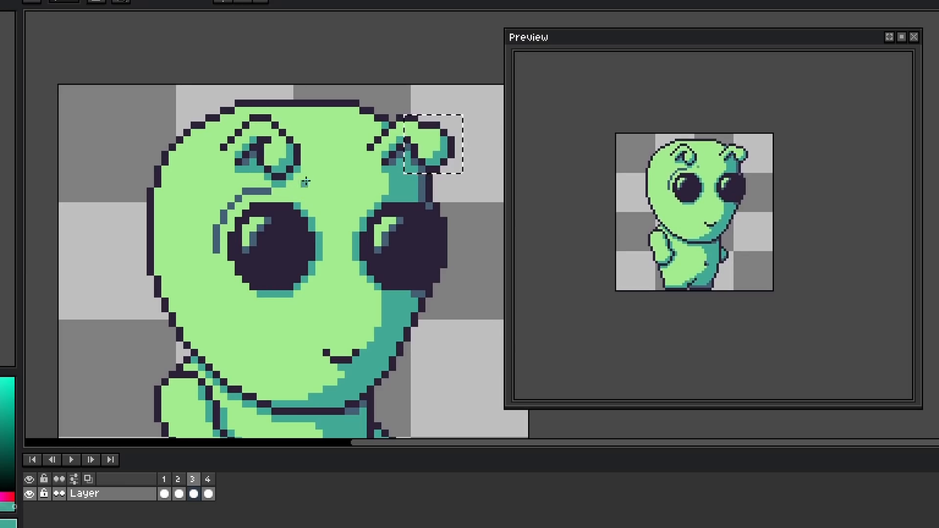
key("ctrl+z")
key("alt+e")
key("ctrl+y")
key("ctrl+y")
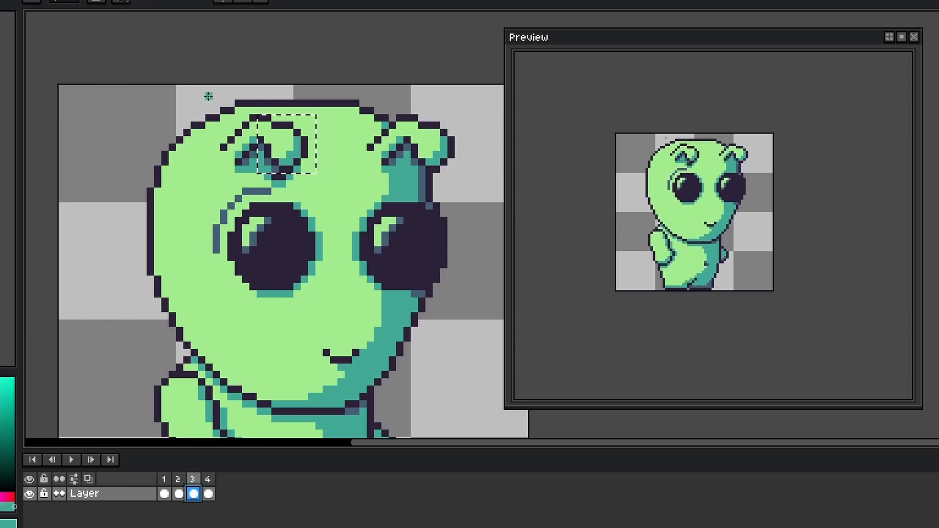
Deselect the pasted tip on frame 3 and paint over the leftover pixels beneath the left antenna with light green.
key("ctrl+d")
key("alt")
left_click(258, 181, "alt")
mouse_move(268, 176)
left_mouse_down()
mouse_move(300, 166)
mouse_move(283, 176)
left_mouse_up()
left_click(303, 162, "alt")
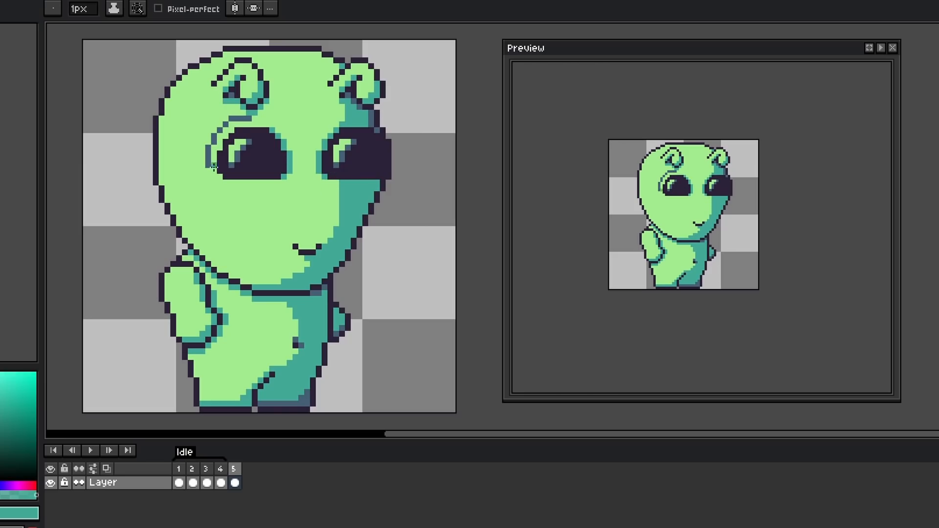
On frame 5, cover the upper part of both eyes with the surrounding skin colors to lower the eyelids.
left_click(238, 132, "alt")
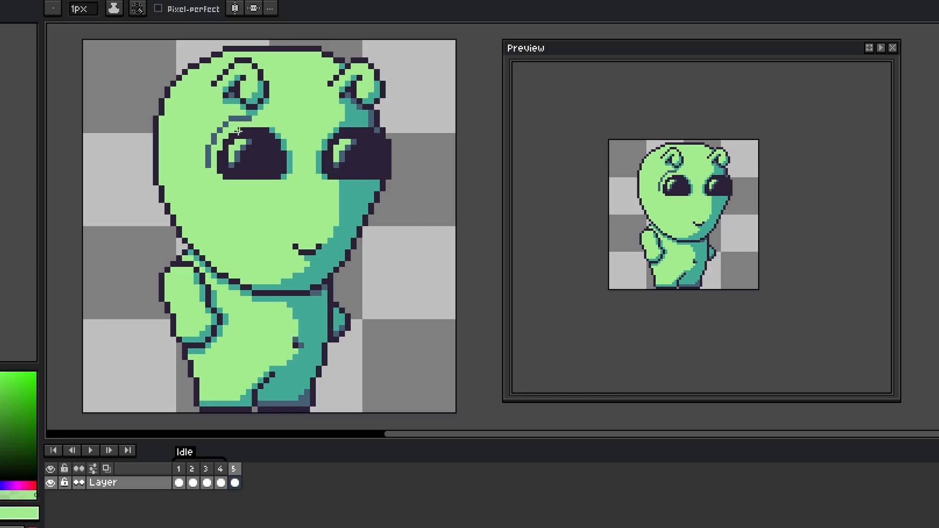
left_click(341, 132, "alt")
left_click_drag(341, 132, 379, 131)
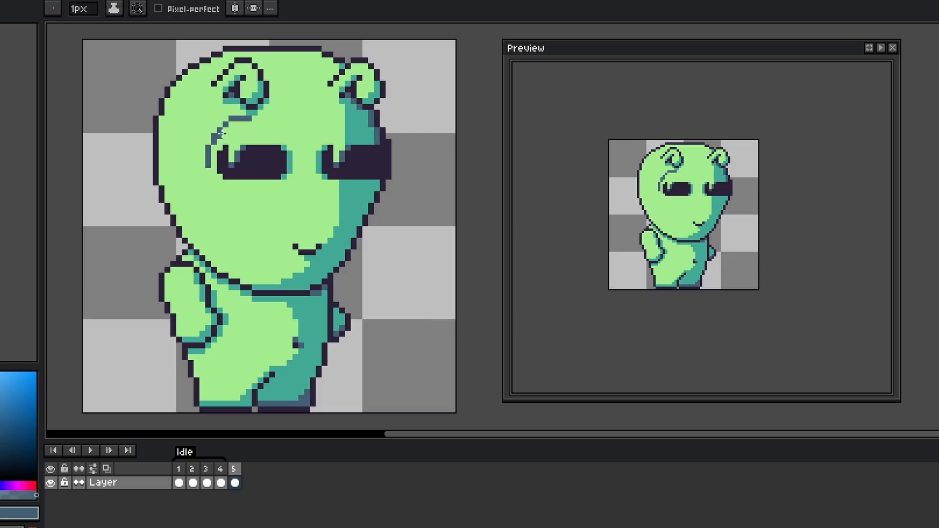
On frame 5, redraw the blue brow line lower above the left eye and repaint small highlights in both half-closed eyes.
left_click(250, 124, "alt")
mouse_move(249, 119)
left_mouse_down()
mouse_move(213, 136)
mouse_move(237, 147)
mouse_move(231, 153)
left_mouse_up()
left_click(232, 171, "alt")
left_click(239, 182, "alt")
left_click(225, 165)
left_click(237, 159, "alt")
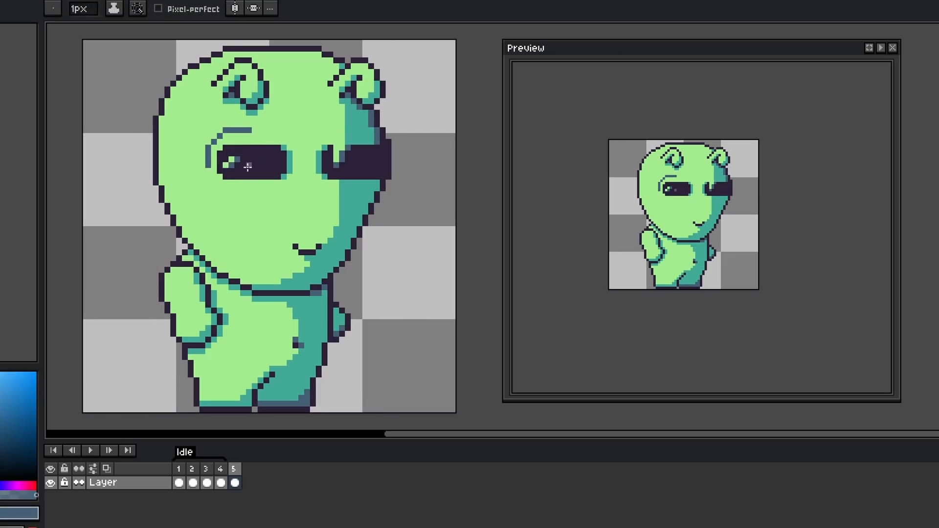
left_click(339, 156)
Add frame 6 and paint skin colors over both eyes to leave narrow dark slits, and compare it with frames 4 and 5.
left_click(356, 147, "alt")
key("alt+n")
left_click(226, 177, "alt")
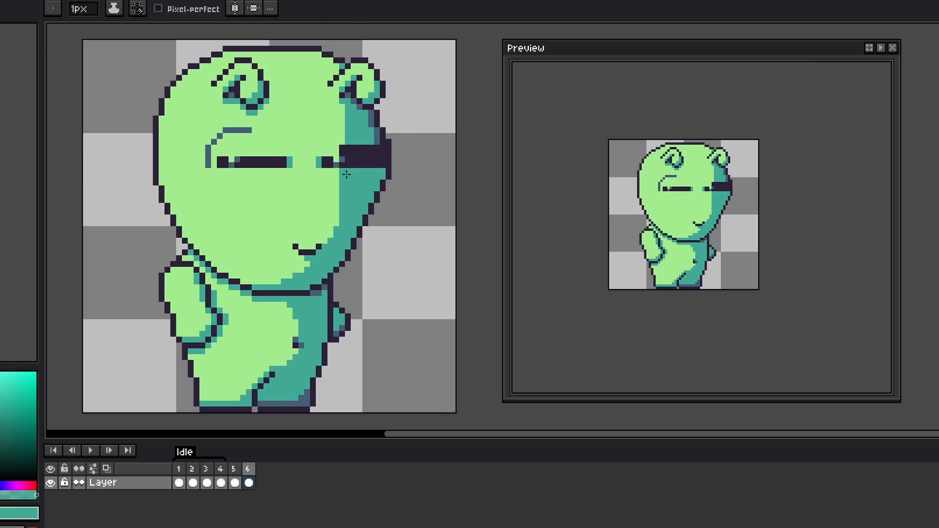
left_click(377, 136, "alt")
left_click_drag(347, 154, 376, 153)
left_click(376, 148)
left_click(365, 137, "alt")
left_click(379, 163, "alt")
key("Left")
key("Left")
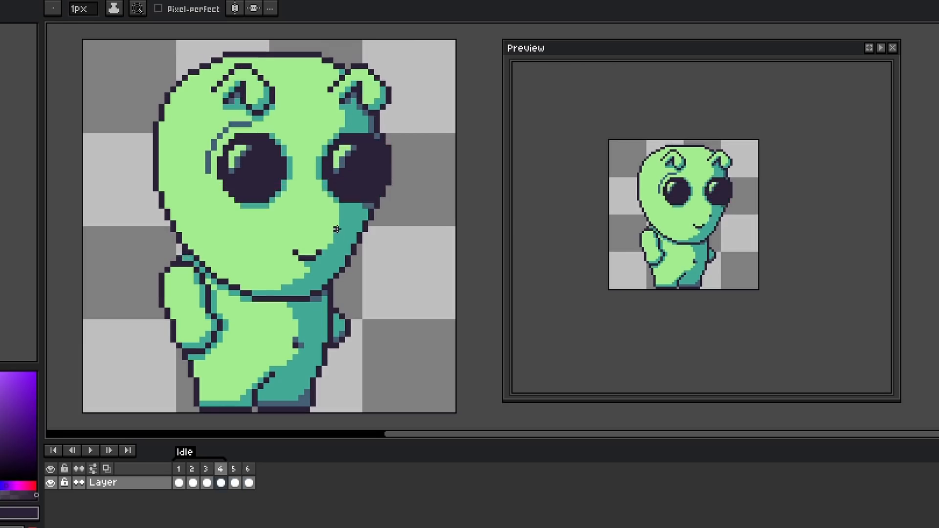
key("Right")
key("Right")
key("Left")
key("Right")
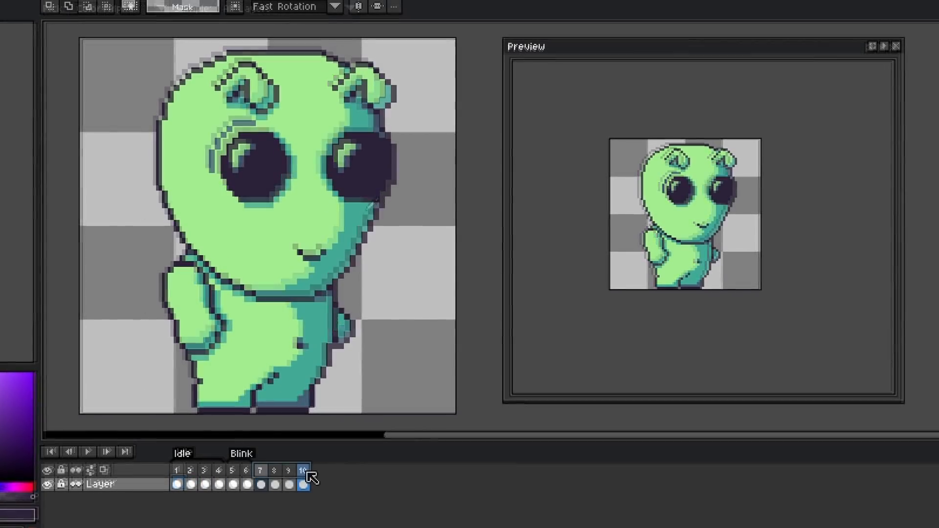
Tag frames 7 to 10 as Run.
right_click(286, 453)
left_click(345, 508)
type("Run")
key("Return")
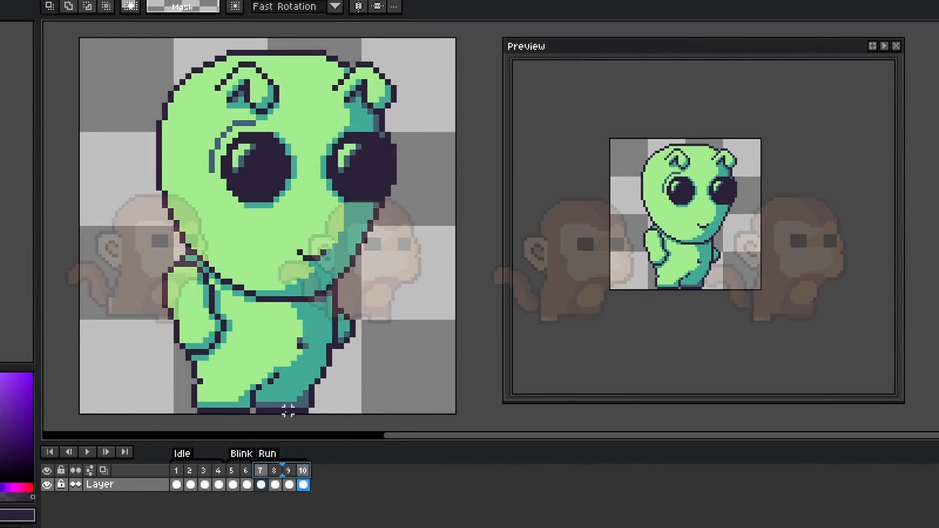
Step through the Run frames 7 to 10 to compare their poses.
left_click(261, 483)
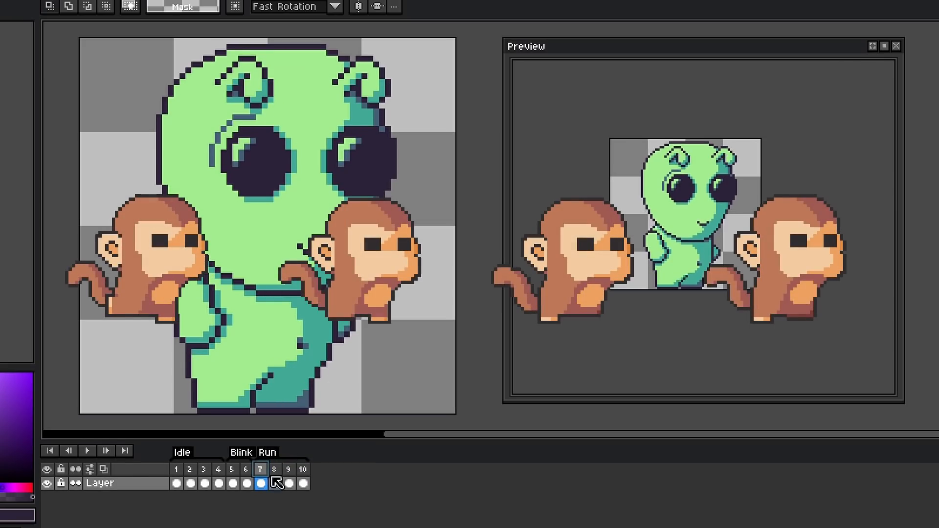
left_click(303, 483)
key("b")
left_click(210, 387, "alt")
left_click(262, 483)
key("Right")
key("Right")
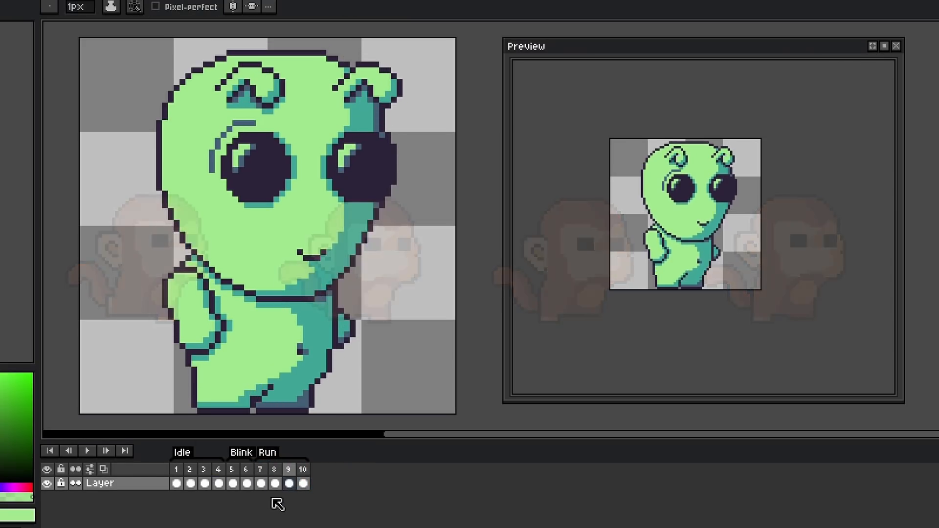
key("Left")
key("Left")
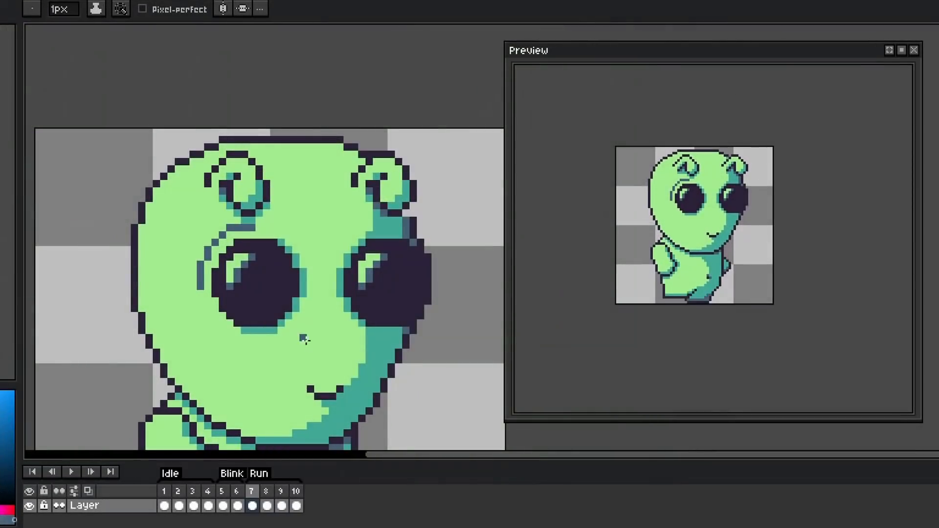
Try to move the selected left antenna curl on frame 8 sideways by 1 px, and undo it.
left_click_drag(288, 154, 230, 220)
key("Left")
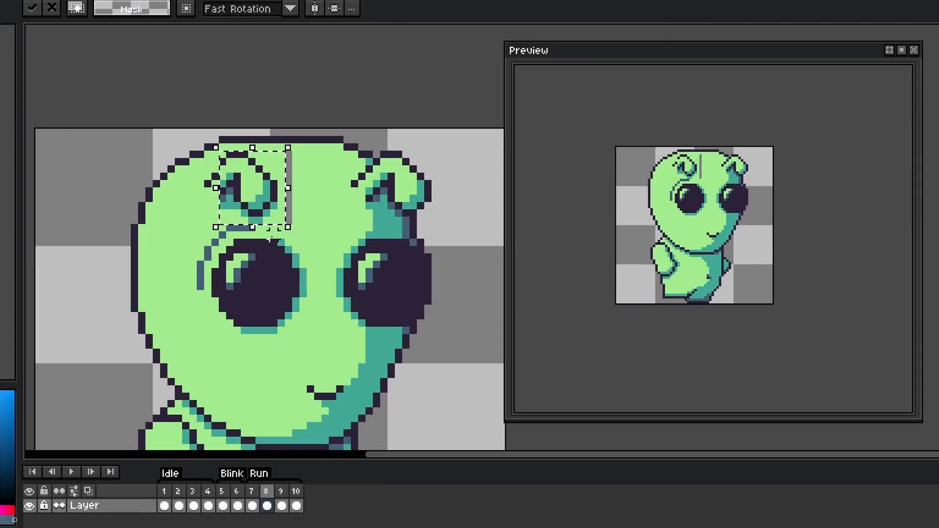
key("ctrl+d")
key("Left")
key("Right")
key("ctrl+z")
key("ctrl+z")
Reselect the left antenna on frame 8 with a wider selection, move it 1 px to the left and compare with frame 7.
mouse_move(296, 155)
left_mouse_down()
mouse_move(215, 198)
mouse_move(216, 221)
left_mouse_up()
key("Left")
key("ctrl+d")
key("Left")
key("Right")
key("b")
left_click(208, 182, "alt")
key("Left")
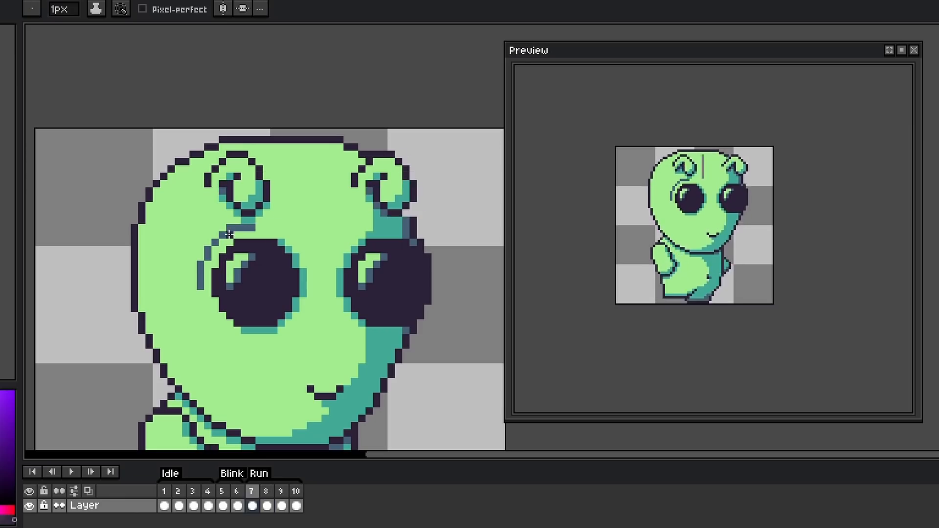
key("Right")
left_click(214, 206, "alt")
key("Left")
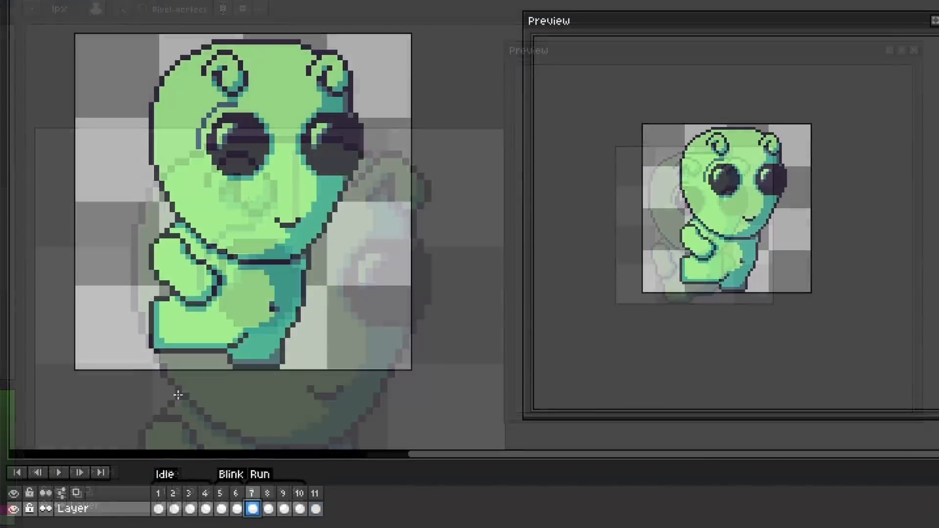
On frame 11, cut the left arm off the body and place it apart beside the head.
key("ctrl+x")
left_click_drag(126, 247, 131, 241)
left_click_drag(163, 272, 104, 217)
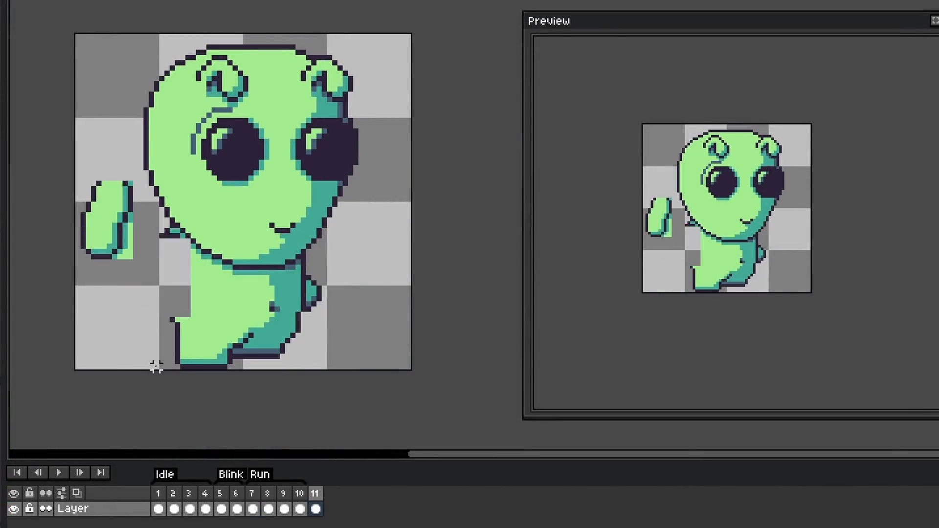
On frame 11, delete the left foot and replace it with the raised left leg copied from frame 7.
left_click_drag(155, 367, 233, 316)
key("Delete")
key("ctrl+v")
key("ctrl+d")
left_click(252, 509)
left_click_drag(119, 362, 220, 299)
key("ctrl+c")
left_click(316, 510)
key("ctrl+v")
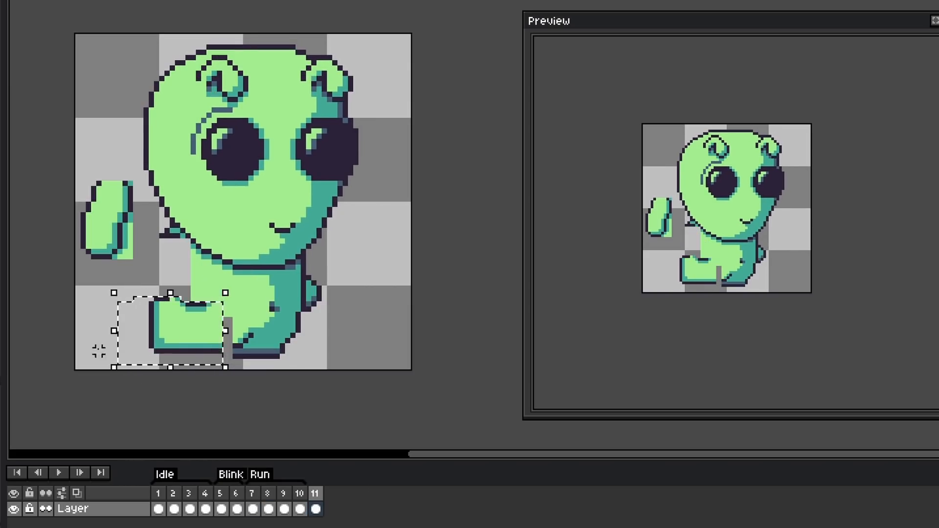
key("ctrl+d")
key("b")
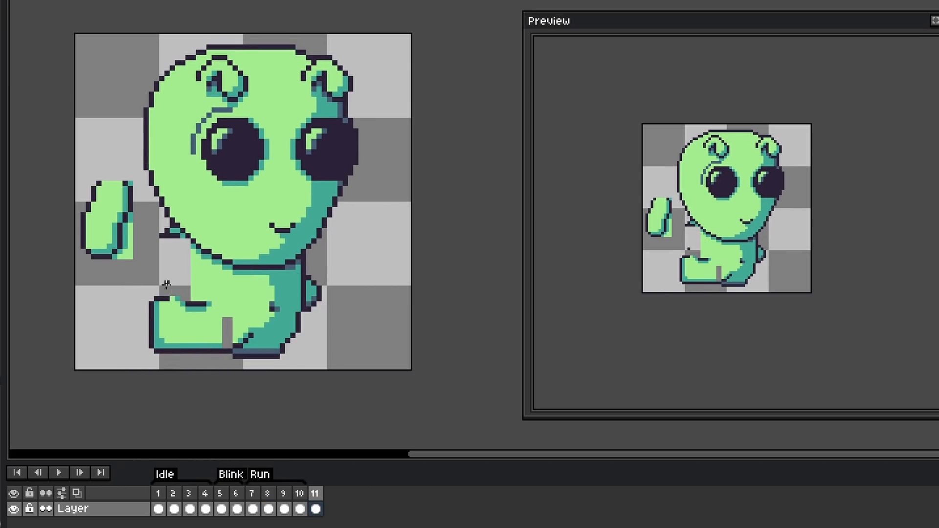
Select the detached left arm on frame 11, rotate it outward and attach it to the left shoulder.
key("m")
left_click_drag(80, 272, 165, 250)
left_click_drag(147, 231, 170, 247)
left_click_drag(150, 242, 161, 247)
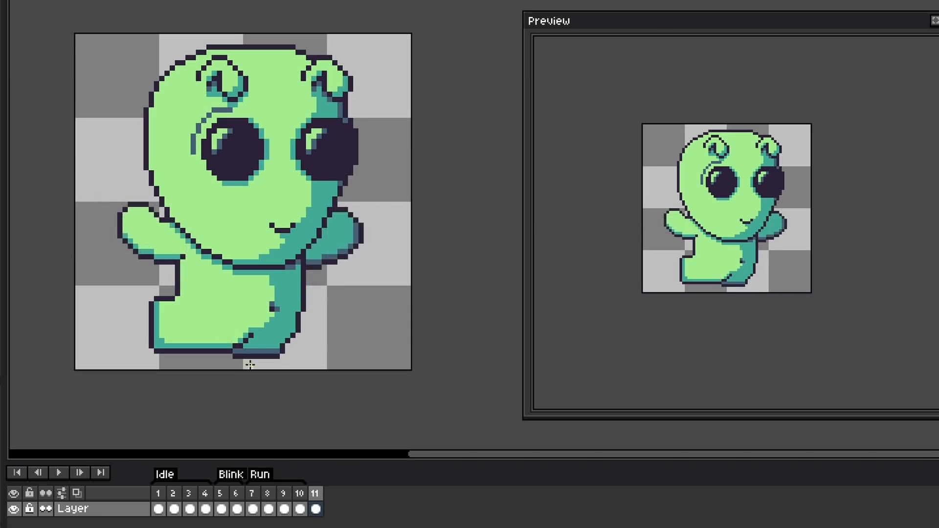
On frame 11, copy the left leg, flip the copy horizontally and place it as the right leg.
left_click(300, 509)
left_click(316, 509)
key("m")
left_click_drag(112, 291, 224, 361)
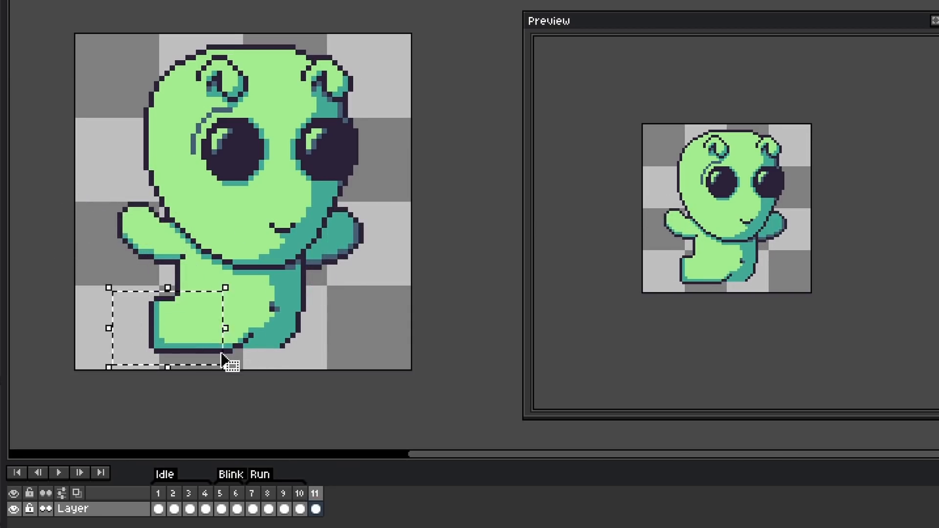
key("ctrl+c")
key("ctrl+v")
key("shift+h")
left_click_drag(163, 345, 370, 350)
key("ctrl+d")
key("b")
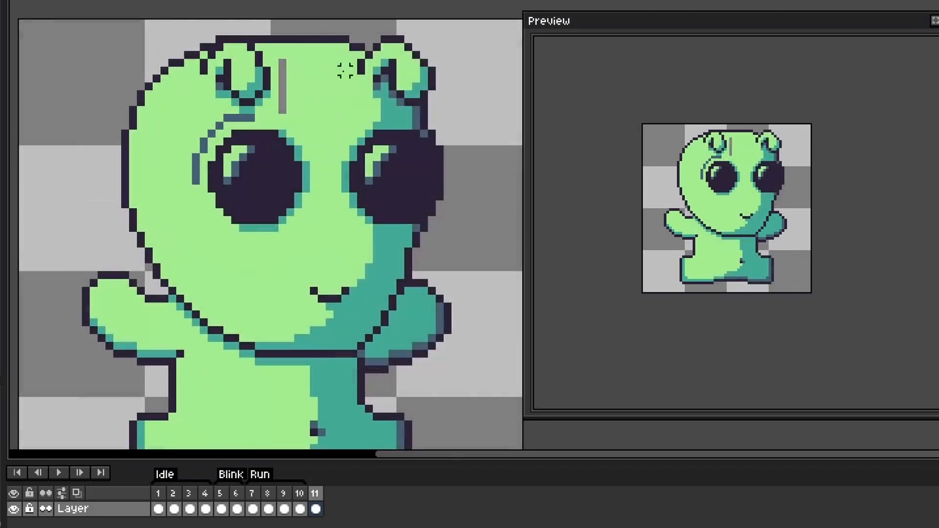
Shift the right antenna's tip 1 px to the left on frame 11 and fill the gap beside the left antenna with light green.
left_click_drag(377, 56, 439, 108)
key("ctrl+d")
key("b")
left_click_drag(283, 110, 282, 63)
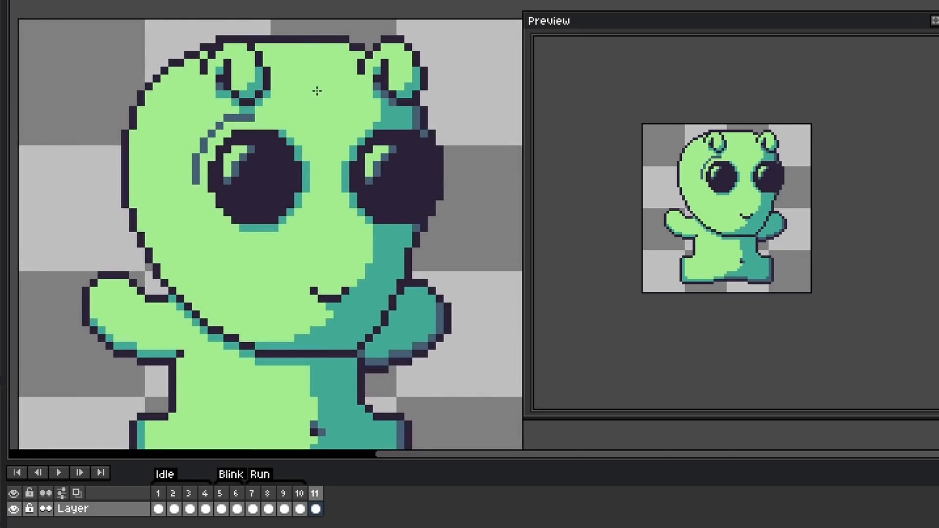
Select both eyes on frame 11, move them up 1 px and fill the gap beneath them with the skin colors.
key("m")
left_click_drag(212, 126, 460, 232)
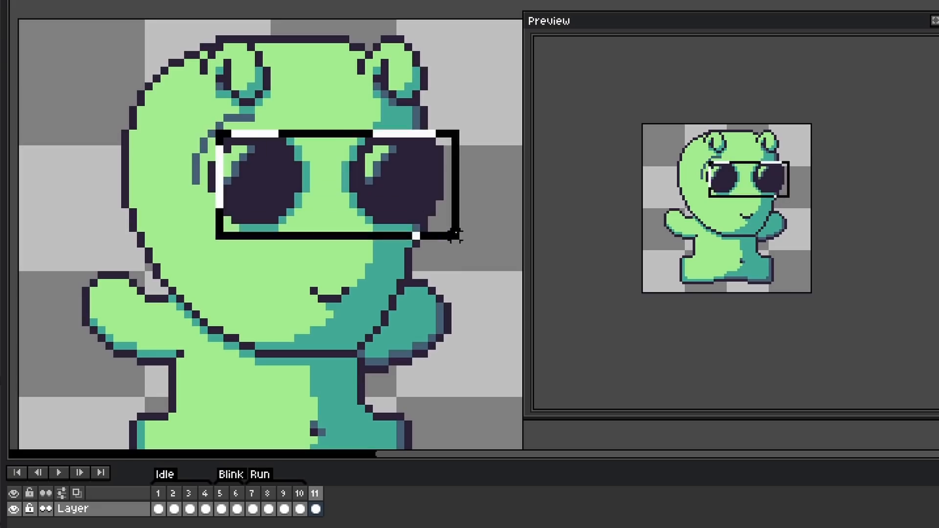
key("Up")
key("ctrl+d")
key("b")
left_click_drag(212, 220, 369, 220)
left_click(378, 229, "alt")
left_click_drag(376, 220, 416, 220)
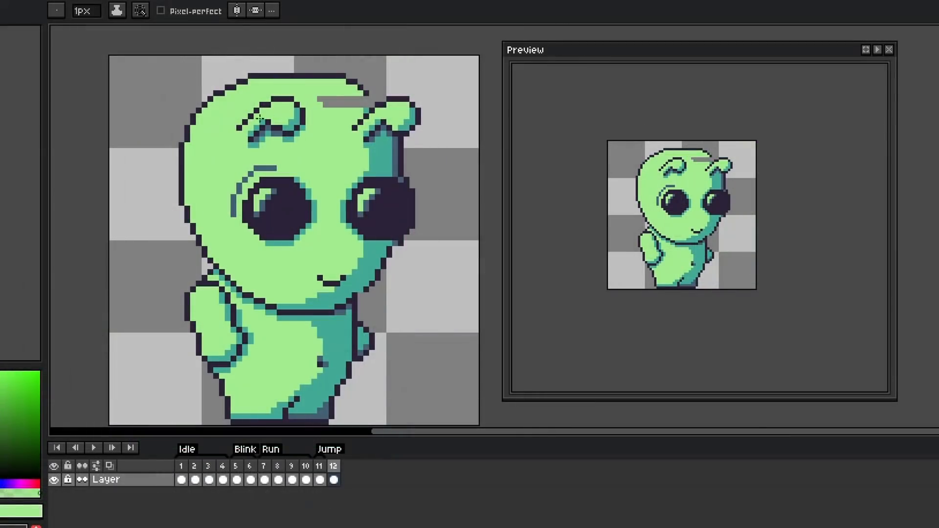
On frame 12, fill the gap in the head next to the right antenna with the head colors.
left_click(384, 105, "alt")
mouse_move(378, 104)
left_mouse_down()
mouse_move(372, 99)
mouse_move(372, 110)
left_mouse_up()
left_click(360, 104, "alt")
left_click(367, 111, "alt")
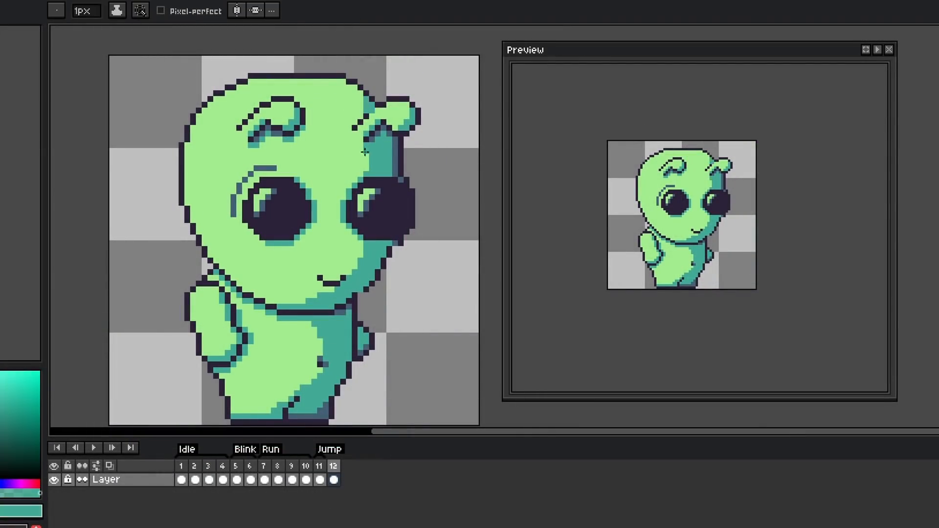
Select the left arm on frame 12, rotate it outward and position it at the left shoulder.
scroll(198, 295, "up", 1)
key("m")
mouse_move(198, 294)
left_mouse_down()
mouse_move(205, 241)
mouse_move(270, 333)
left_mouse_up()
left_click_drag(276, 289, 240, 245)
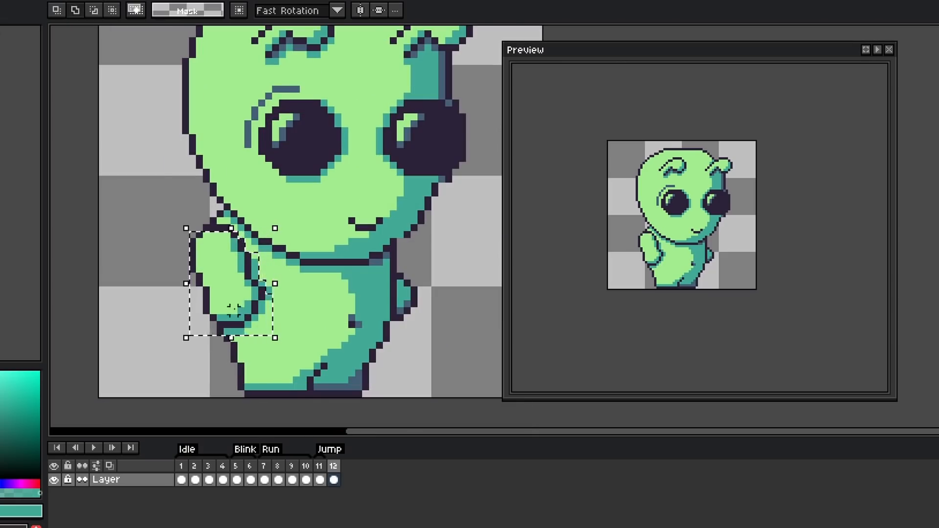
left_click_drag(219, 286, 191, 286)
key("ctrl+z")
left_click_drag(290, 344, 221, 333)
left_click_drag(276, 331, 312, 247)
key("ctrl+z")
left_click_drag(287, 218, 294, 356)
mouse_move(252, 260)
left_mouse_down()
mouse_move(203, 247)
mouse_move(218, 233)
left_mouse_up()
left_click(212, 295)
Erase the stray pixels around the left arm on frame 12 and fill the gap it left in the torso.
key("e")
mouse_move(179, 289)
left_mouse_down()
mouse_move(220, 276)
mouse_move(226, 331)
left_mouse_up()
key("b")
left_click(220, 269, "alt")
left_click(251, 333, "alt")
key("g")
left_click(242, 313)
key("b")
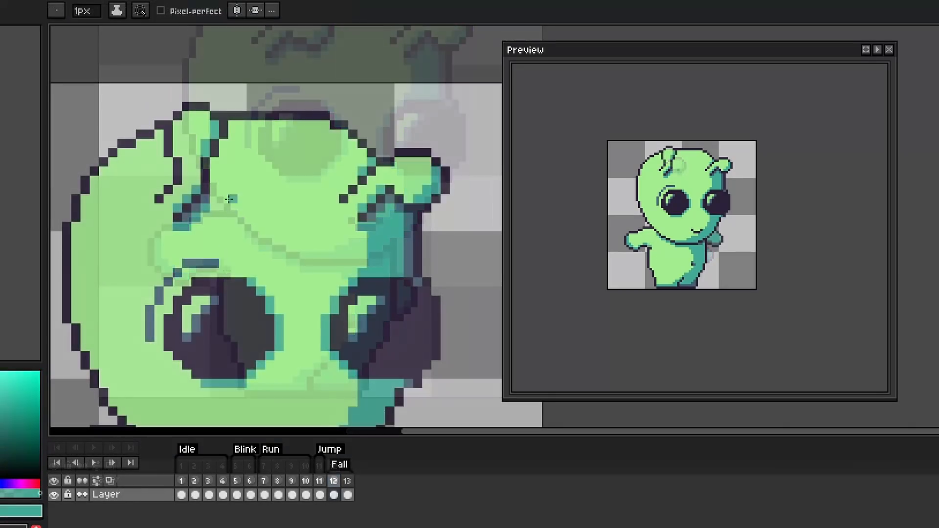
Lasso the right antenna's tip on frame 12, turn it to point upward and retouch the pixels at its base.
left_click(240, 218)
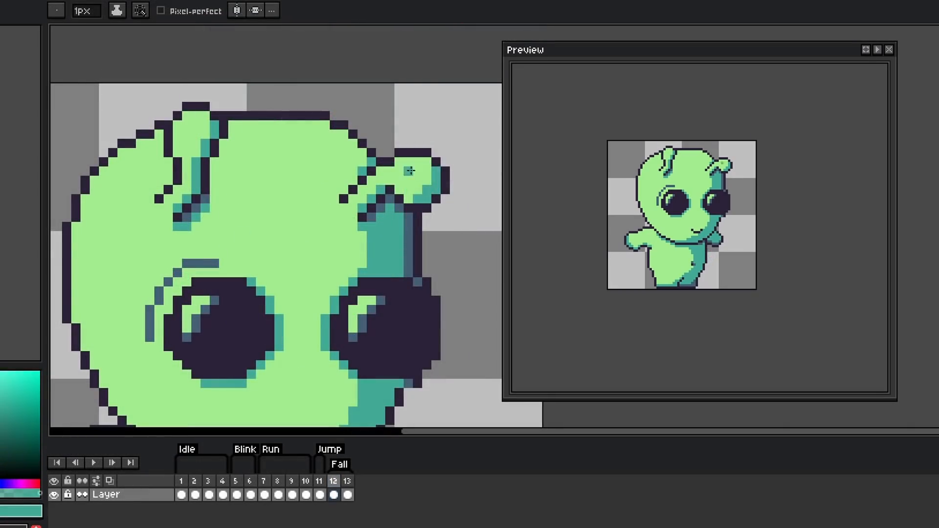
key("q")
mouse_move(390, 193)
left_mouse_down()
mouse_move(391, 153)
mouse_move(412, 221)
left_mouse_up()
mouse_move(435, 191)
left_mouse_down()
mouse_move(382, 143)
mouse_move(391, 156)
left_mouse_up()
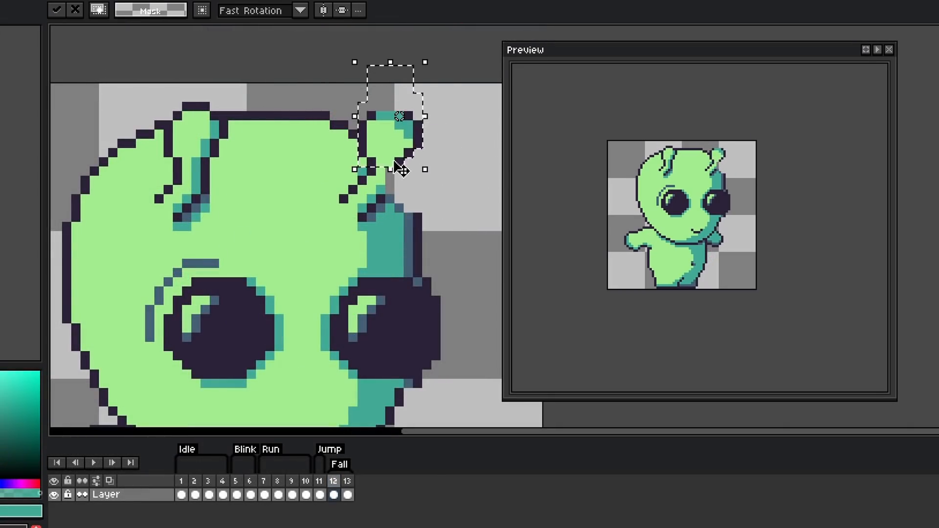
key("Return")
left_click(401, 169, "alt")
left_click(398, 179)
left_click(399, 179, "alt")
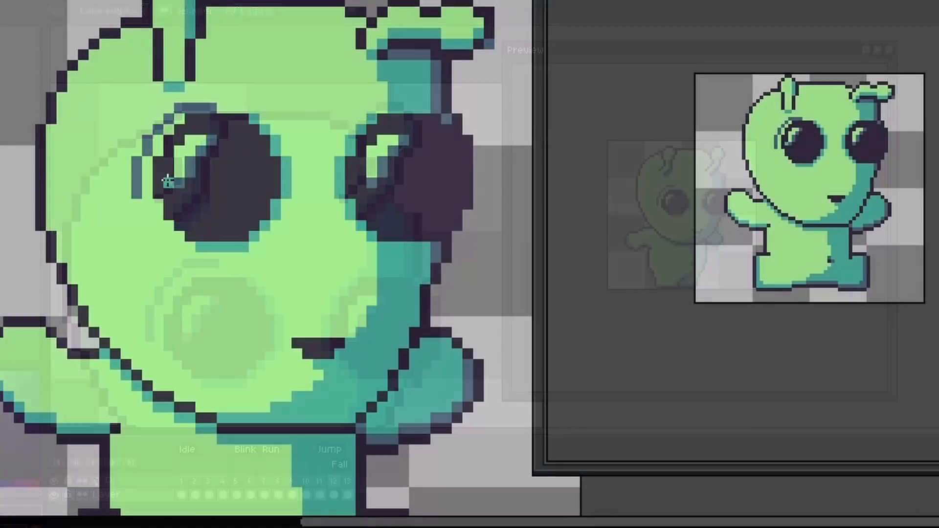
Narrow the left eye by moving its upper part down and its lower edge up, and fill the gaps with light green.
left_click_drag(132, 94, 287, 178)
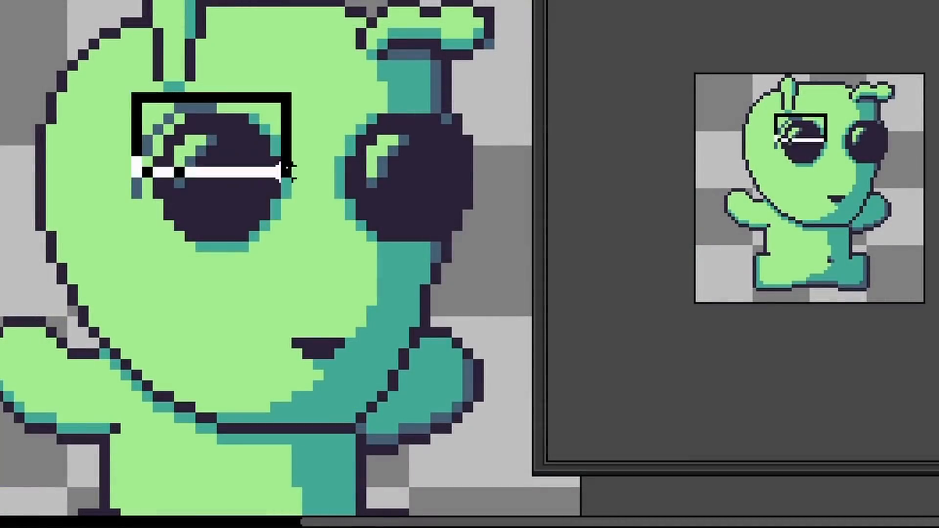
left_click_drag(210, 94, 210, 133)
left_click_drag(210, 274, 245, 254)
key("Return")
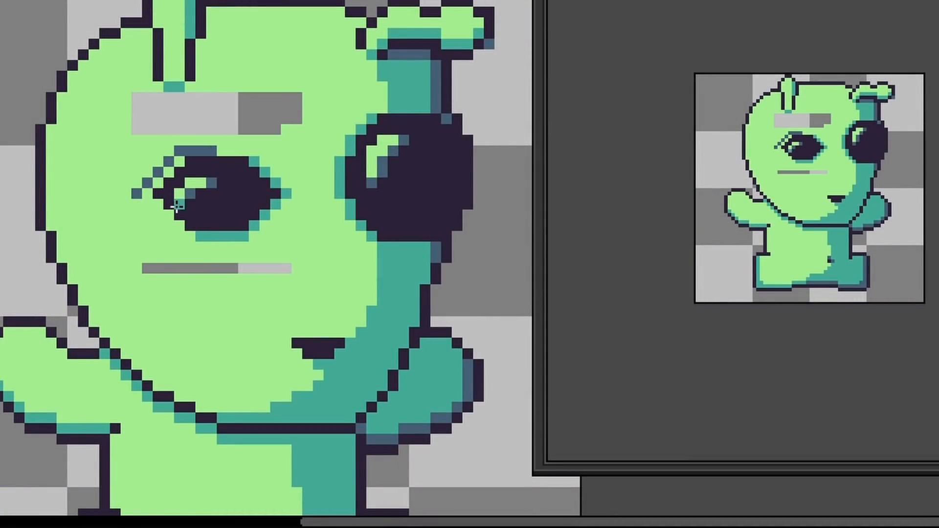
left_click(210, 269)
left_click(221, 128)
Narrow the right eye by moving its upper part down and its lower part up.
left_click_drag(338, 117, 492, 162)
left_click_drag(432, 146, 432, 168)
left_click_drag(350, 238, 481, 204)
left_click_drag(447, 214, 446, 204)
left_click_drag(317, 173, 491, 129)
mouse_move(424, 148)
left_mouse_down()
mouse_move(425, 180)
mouse_move(446, 116)
mouse_move(435, 117)
left_mouse_up()
key("ctrl+d")
Repaint the shading and head outline around the narrowed right eye with colors sampled from the drawing.
key("b")
left_click(448, 206, "alt")
left_click(436, 105, "alt")
left_click(424, 90, "alt")
left_click_drag(425, 117, 420, 150)
left_click_drag(359, 164, 321, 124)
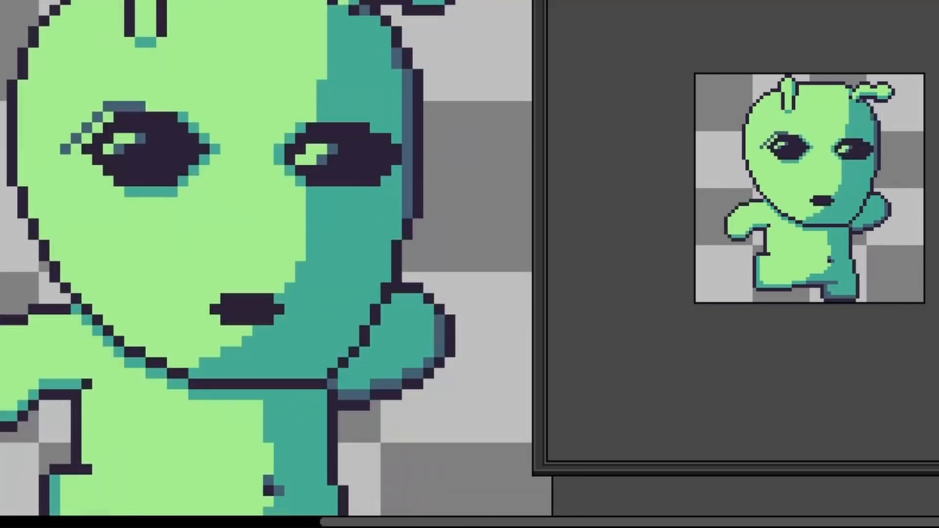
scroll(388, 248, "down", 2)
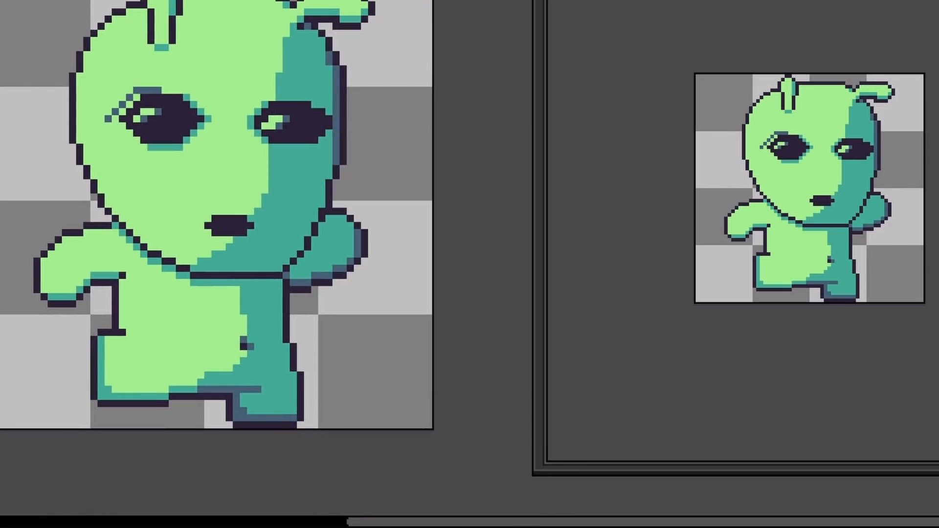
Flood-fill the areas of the second hit frame until the whole alien is a solid light green silhouette.
left_click(155, 210, "alt")
left_click(293, 196)
left_click(267, 323)
left_click(102, 367)
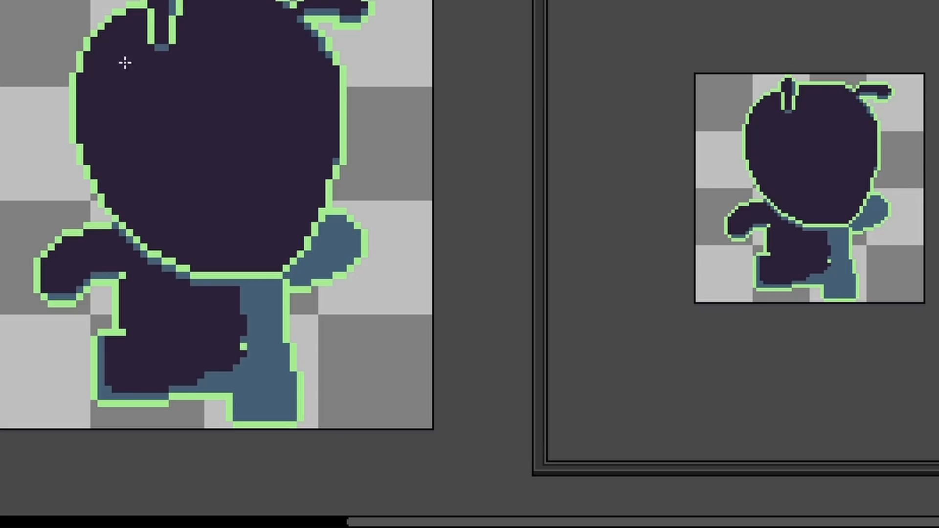
left_click(73, 239)
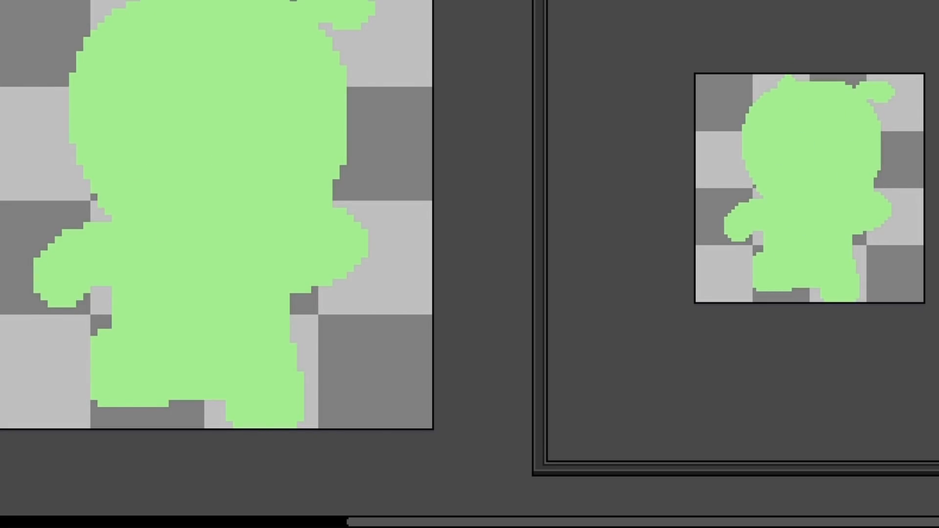
left_click(34, 284)
Apply an outside outline to the light green silhouette in the dark palette color Idx-1 with the square pattern.
left_click(661, 269)
left_click(652, 345)
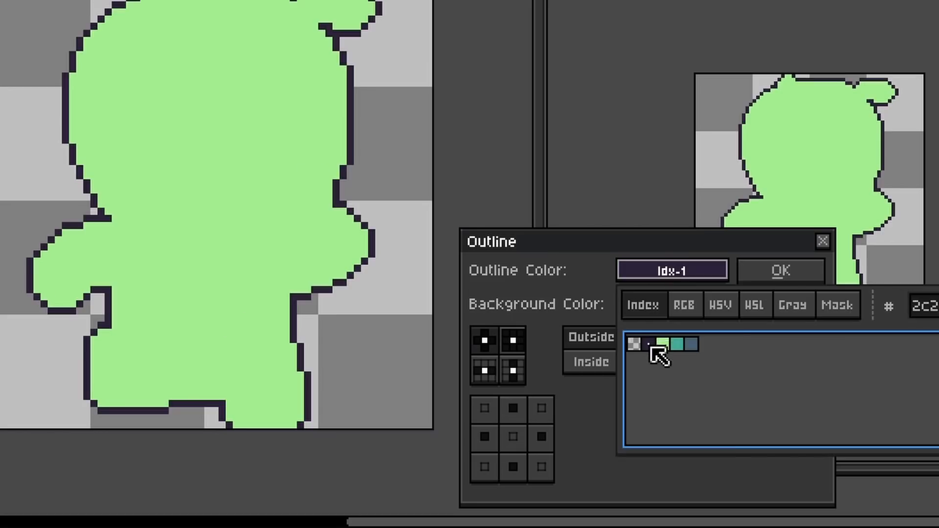
left_click(513, 341)
left_click(754, 318)
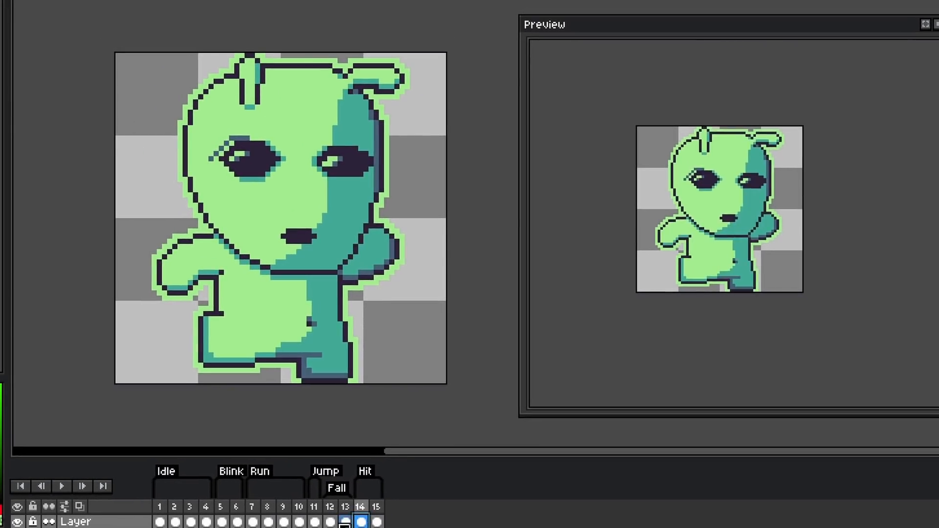
Copy hit frame 14 to the end of the timeline as frame 16 and raise the lying alien's hanging arm.
left_click_drag(357, 514, 381, 514)
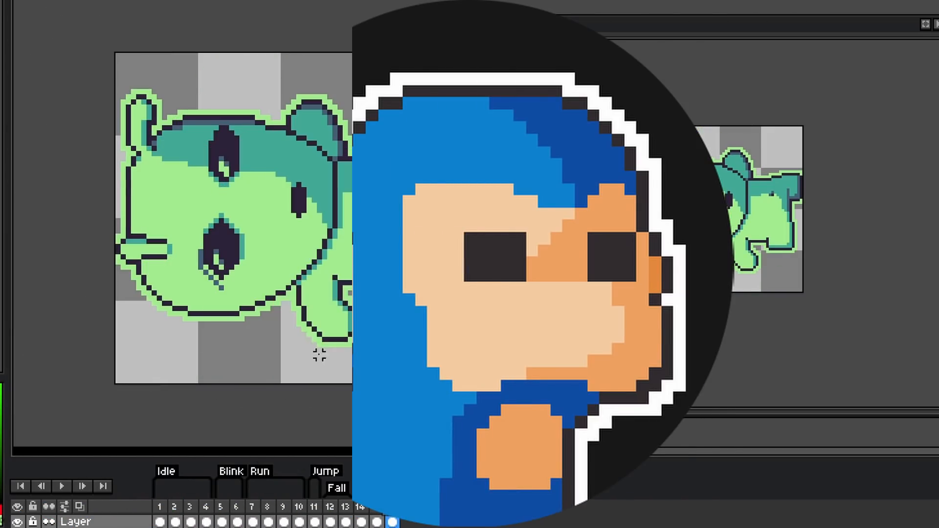
left_click_drag(294, 346, 367, 299)
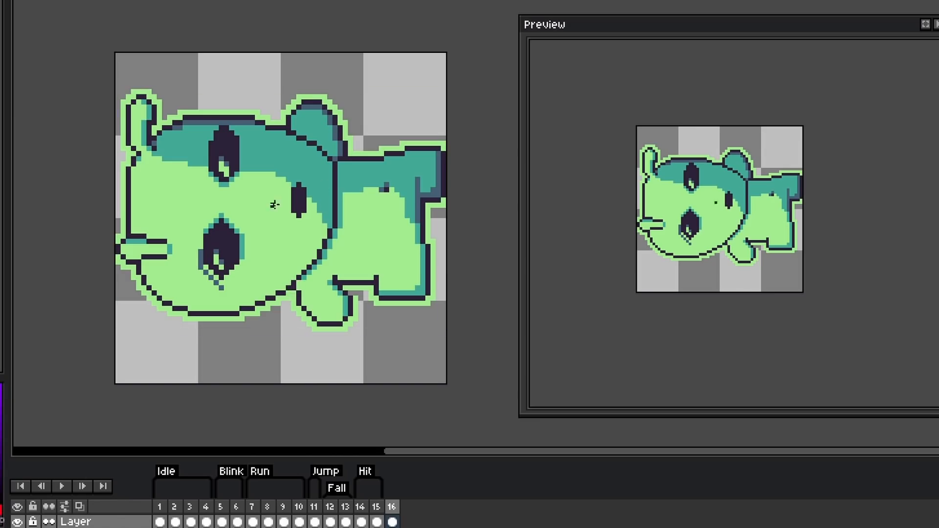
Move the lying alien on frame 16 straight down to rest on the bottom edge of the canvas.
key("v")
left_click_drag(300, 247, 301, 300)
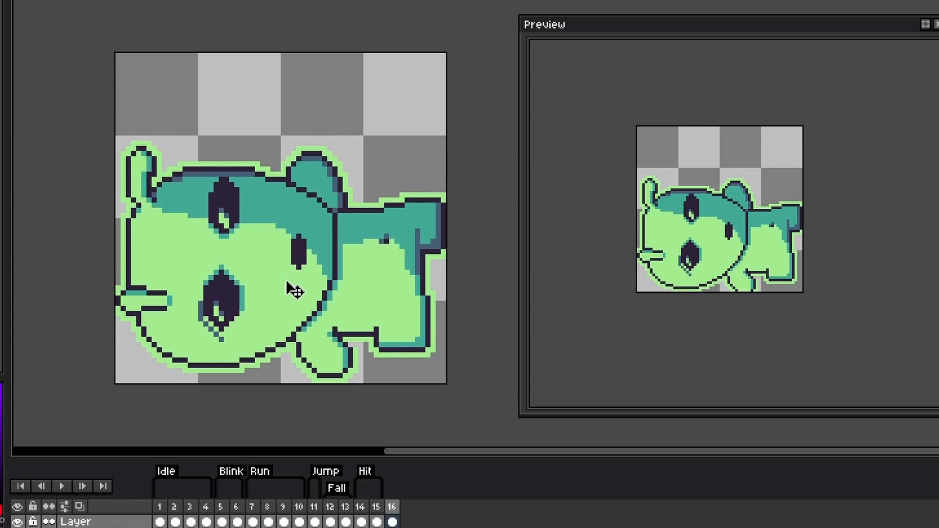
left_click_drag(302, 333, 300, 334)
key("Down")
key("Down")
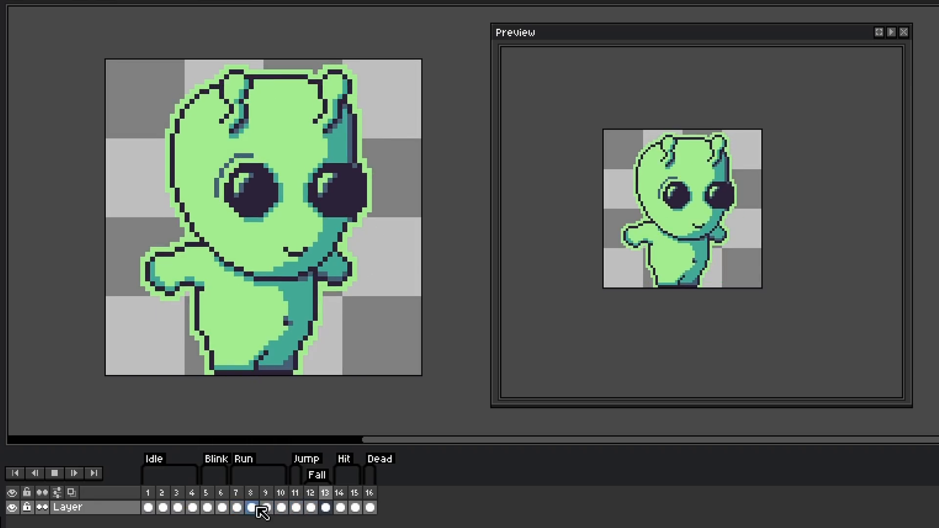
left_click(147, 507)
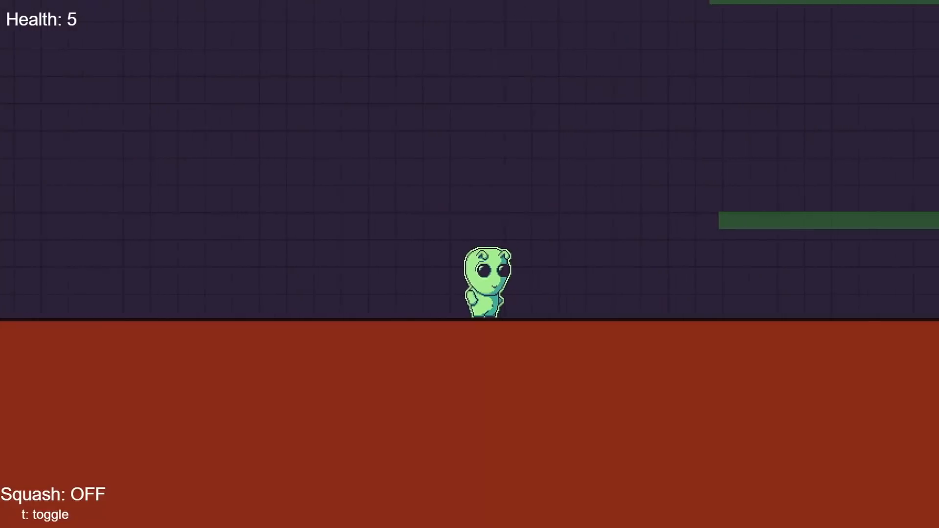
key("space")
key("space")
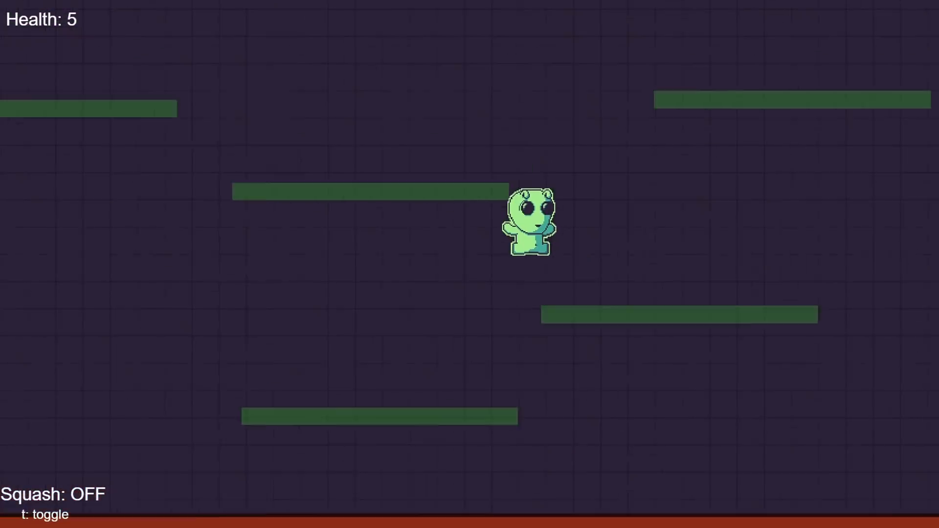
key("Left")
key("space")
key("Right")
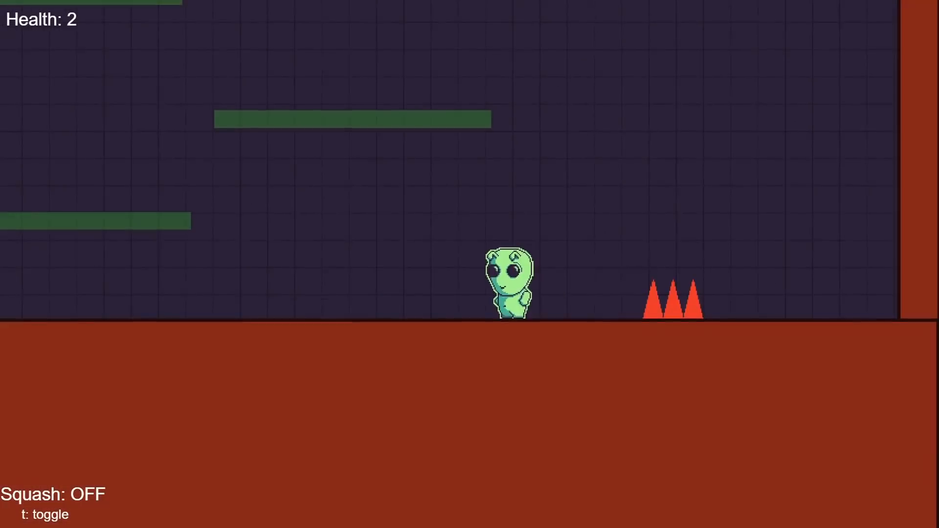
key("space")
key("Right")
key("Left")
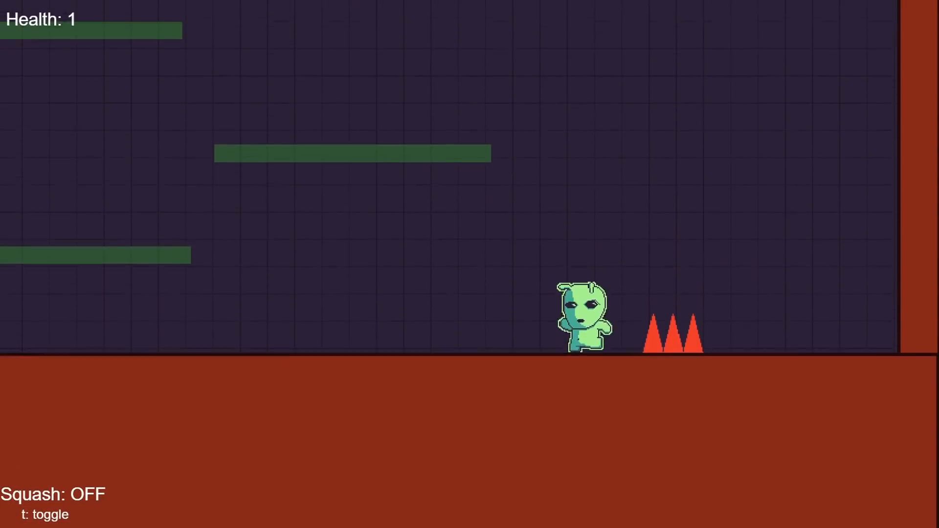
key("Right")
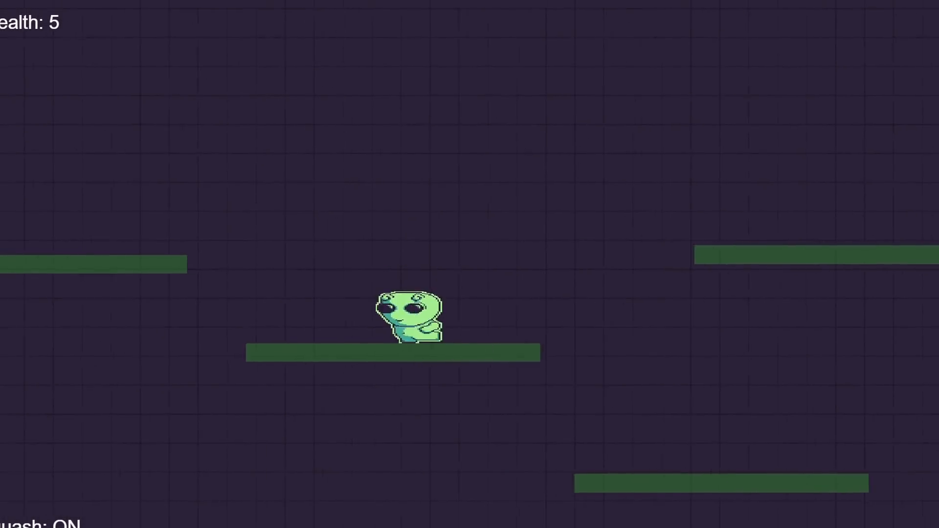
key("space")
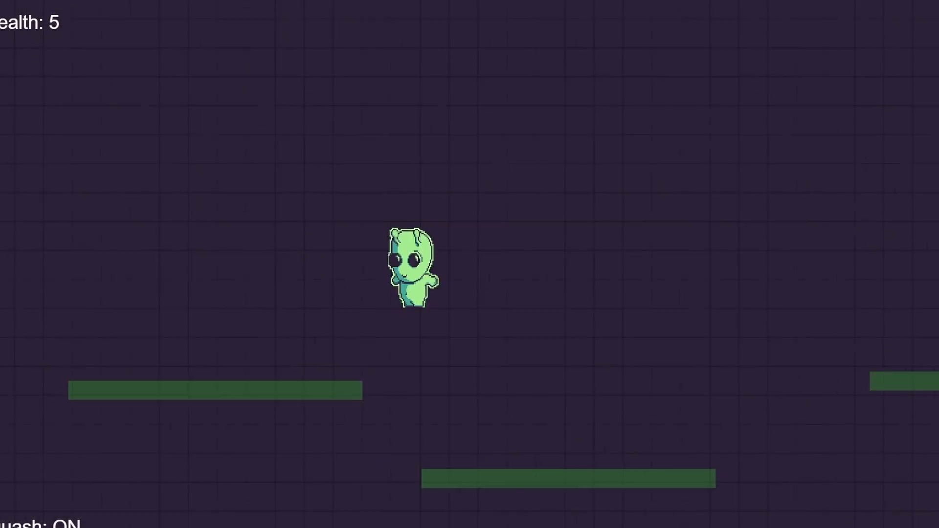
key("Left")
key("space")
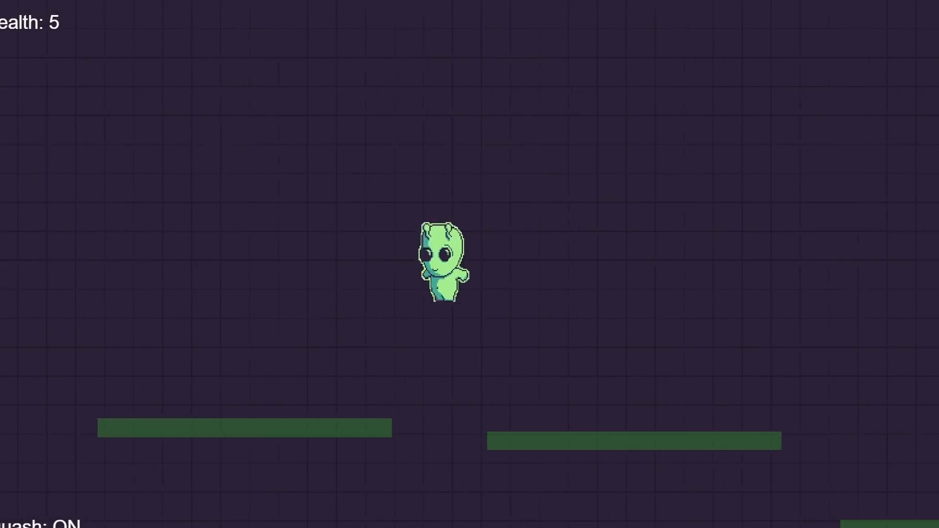
key("Right")
key("space")
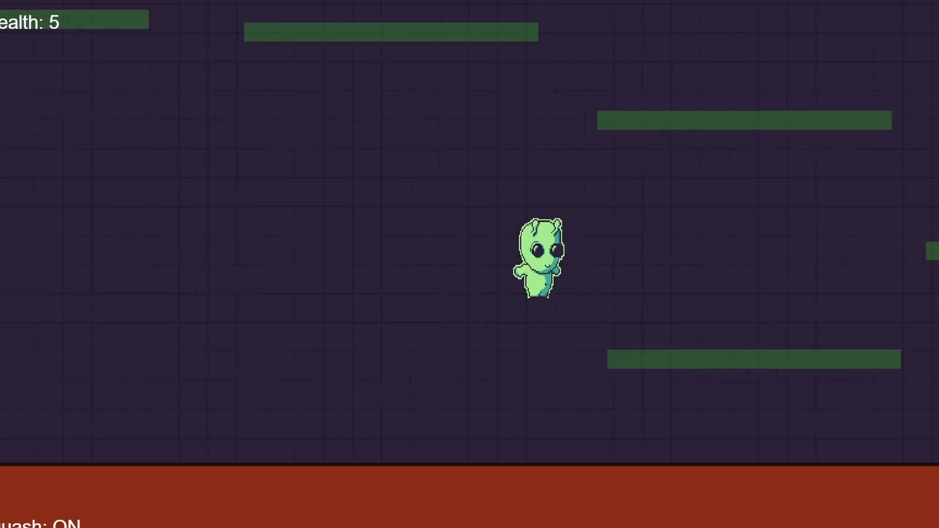
key("space")
key("space")
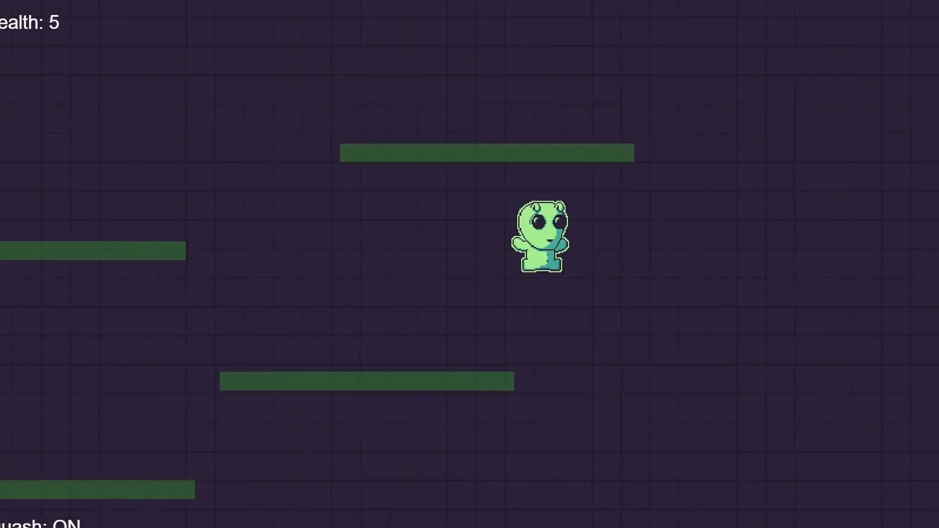
key("Left")
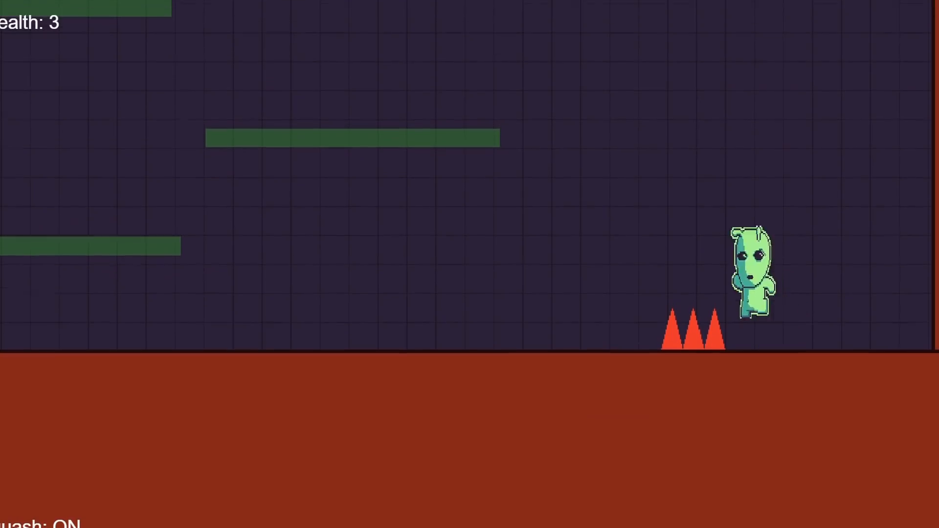
key("Right")
key("space")
key("Left")
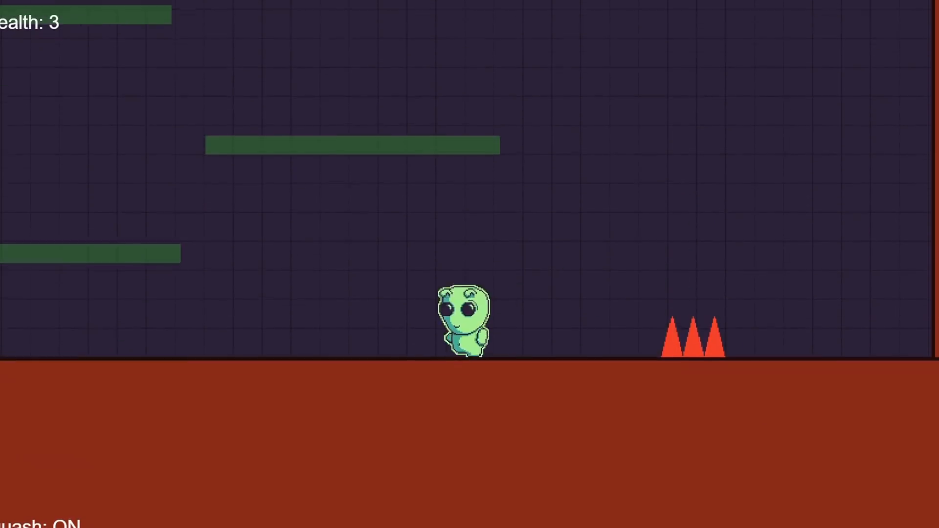
key("space")
key("Right")
key("space")
key("Left")
key("space")
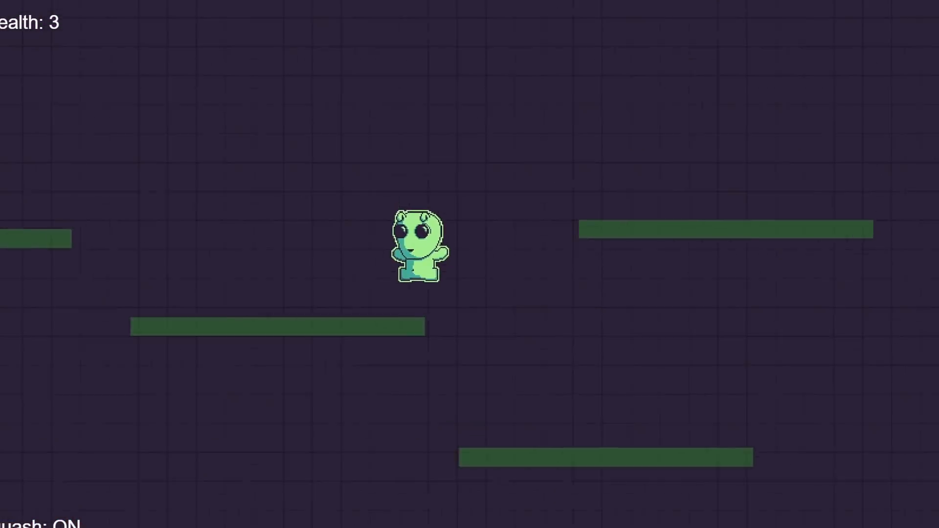
key("space")
key("Right")
key("Left")
key("space")
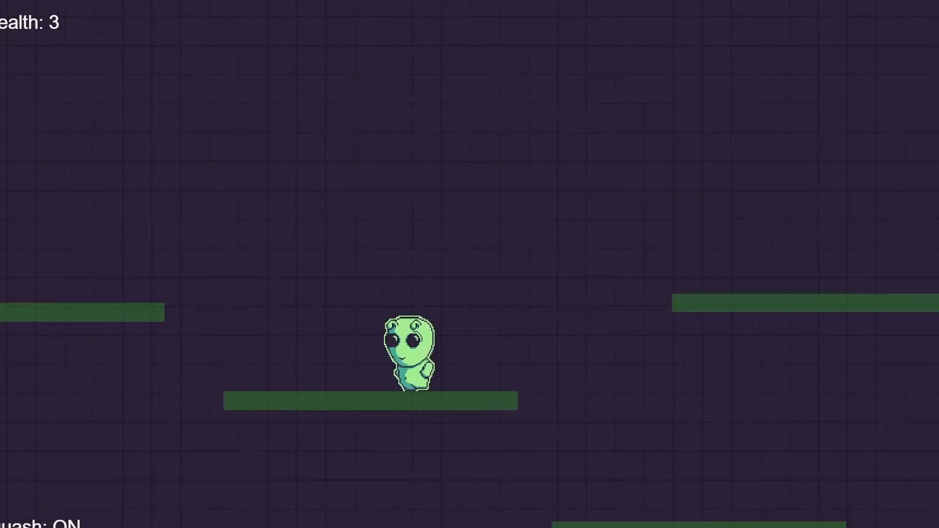
key("space")
key("Right")
key("space")
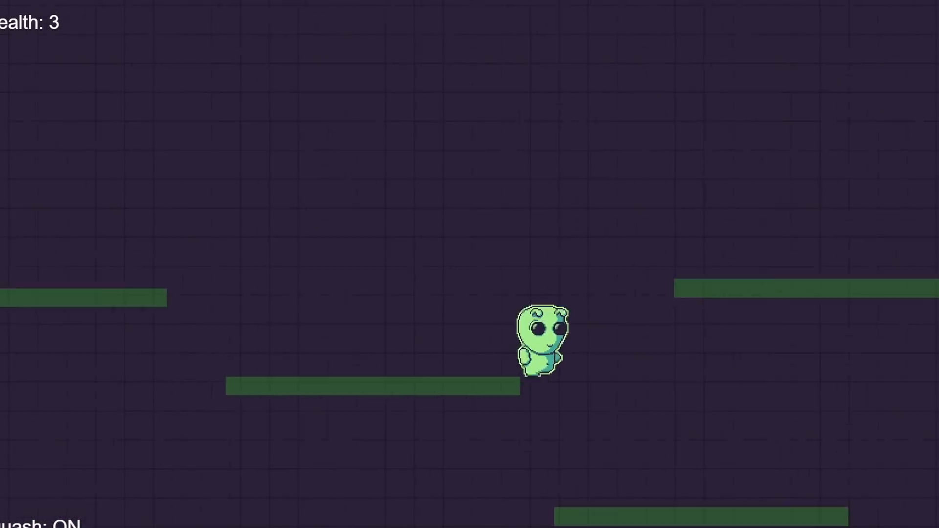
key("Left")
key("Right")
key("Left")
key("space")
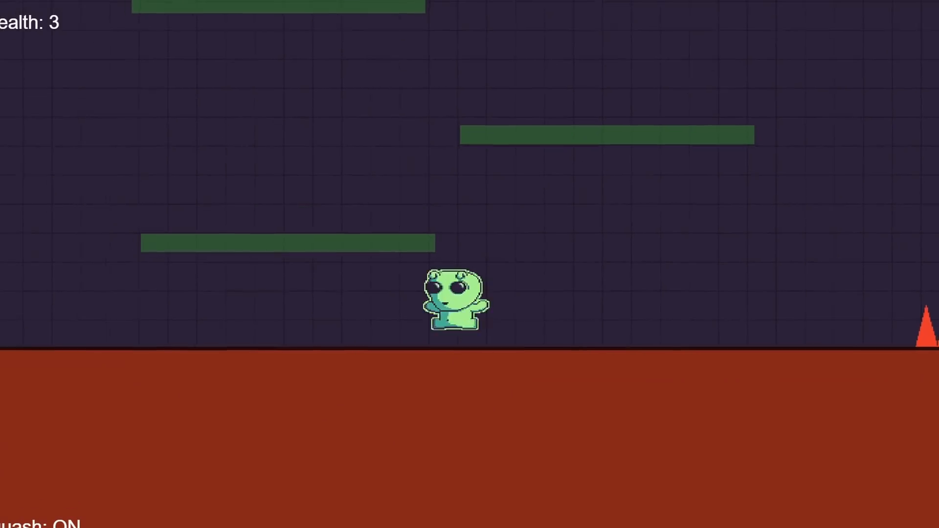
key("Right")
key("space")
key("Left")
key("space")
key("Right")
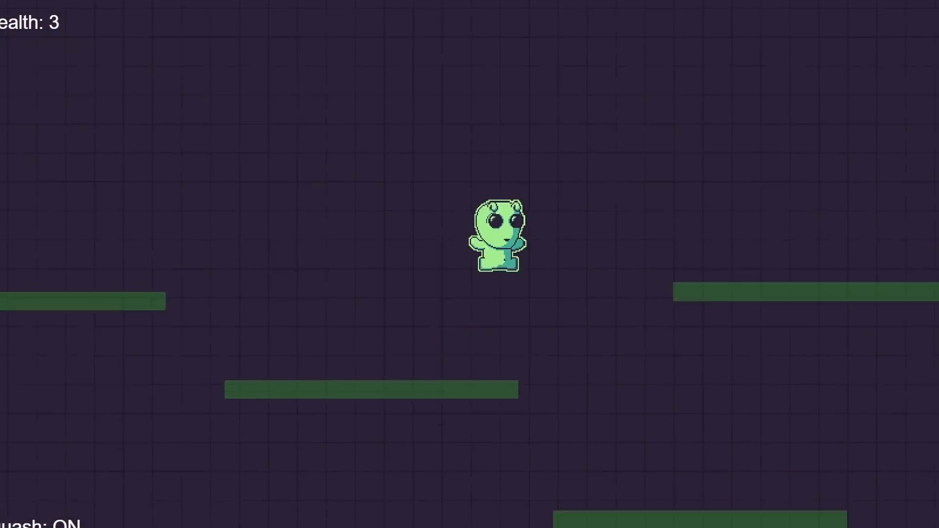
key("space")
key("Left")
key("space")
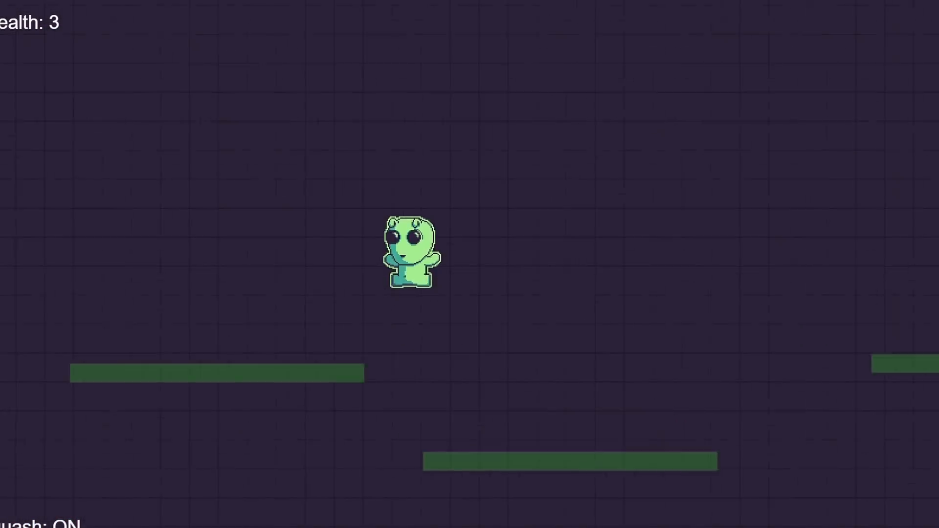
key("space")
key("space")
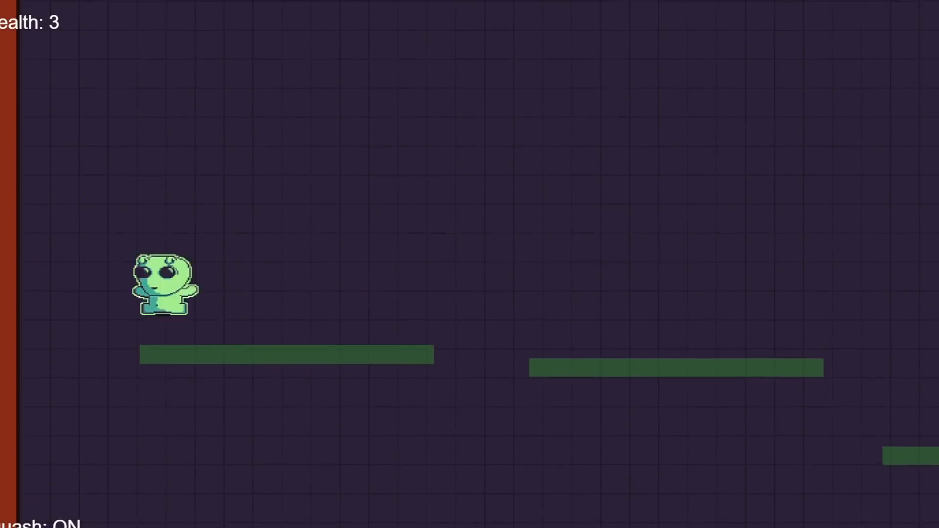
key("Right")
key("space")
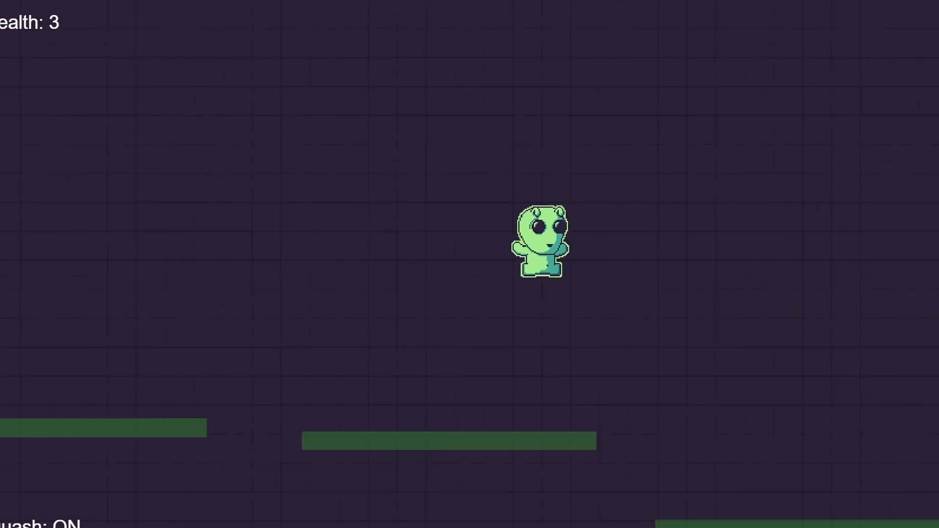
key("space")
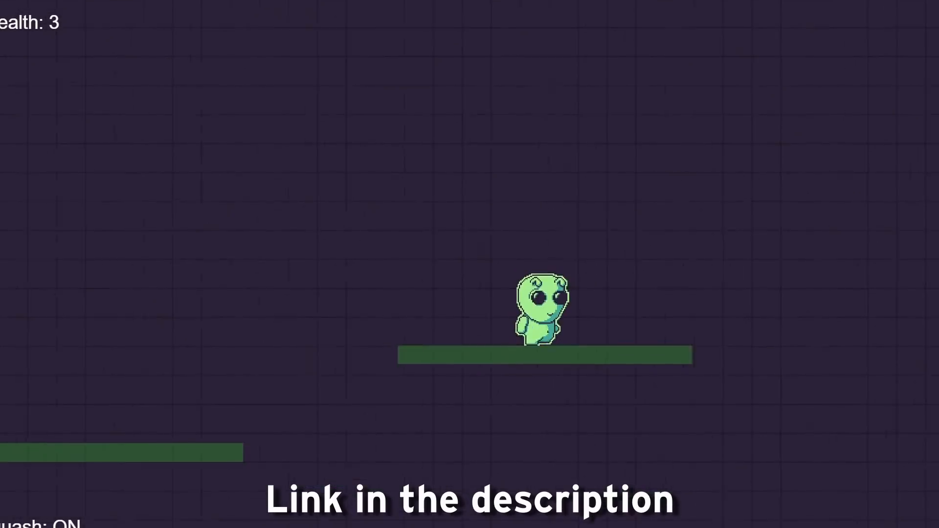
key("space")
key("Right")
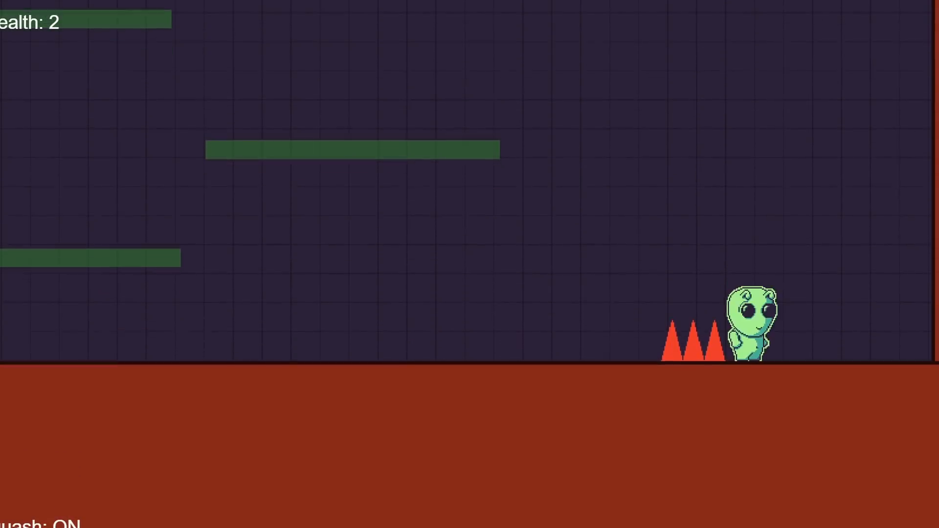
key("Left")
key("space")
key("Left")
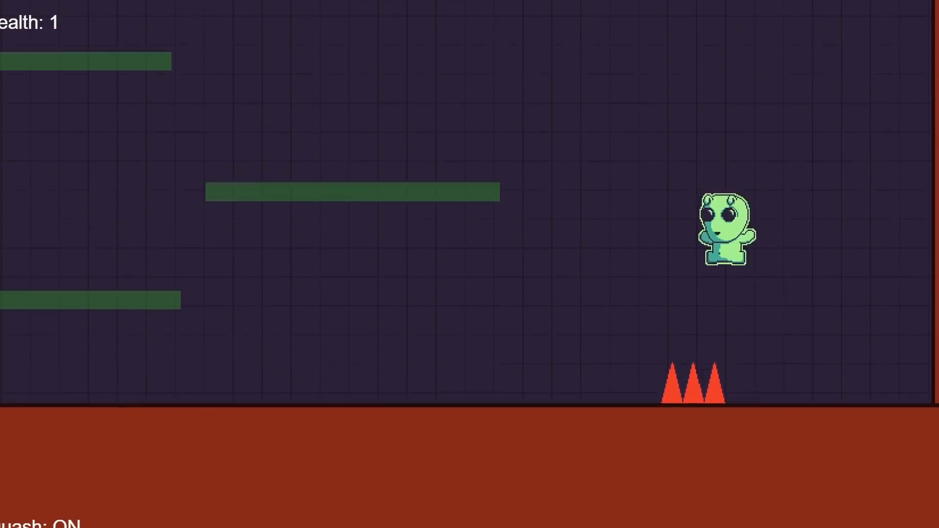